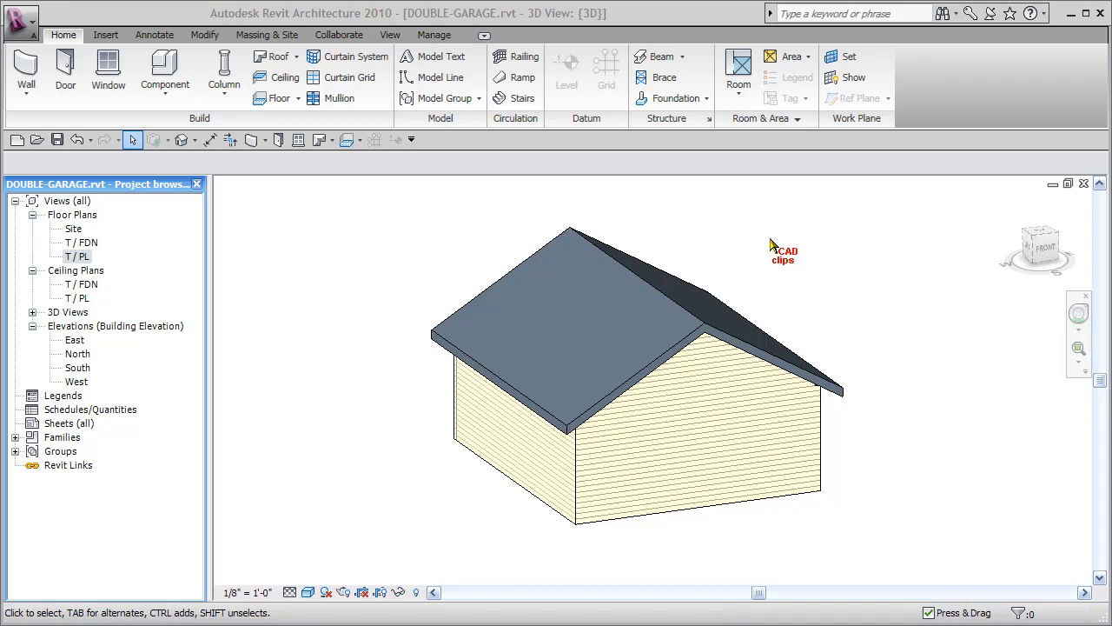
Open the South building elevation view
left_click(76, 368)
double_click(77, 368)
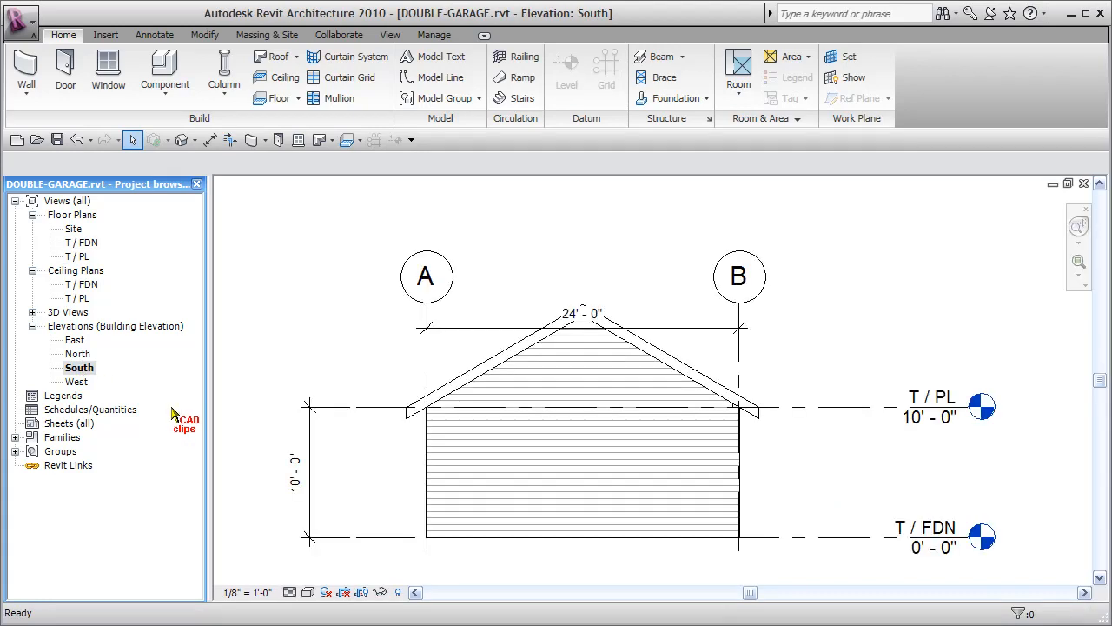
left_click(32, 325)
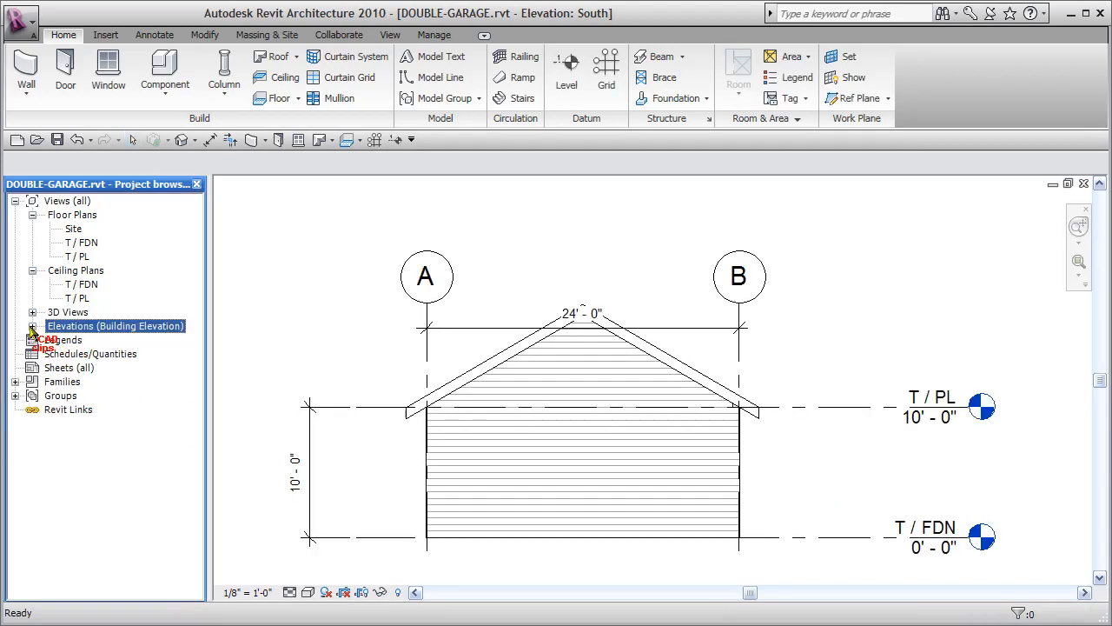
left_click(32, 326)
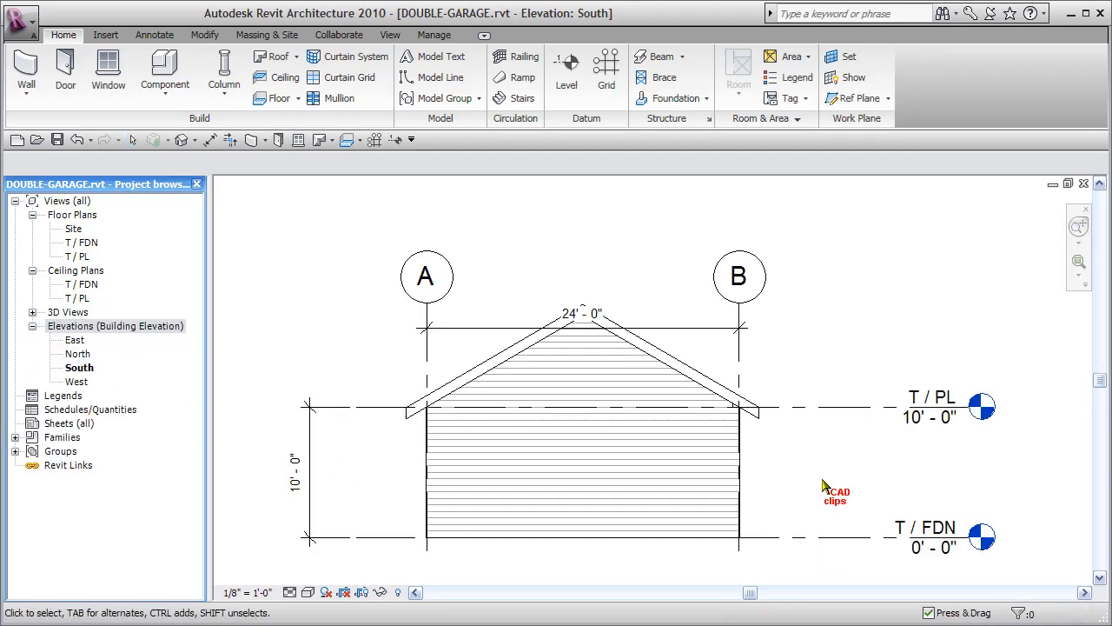
Extend grid lines A and B upward so their bubbles sit higher above the garage roof
middle_click_drag(785, 355, 806, 374)
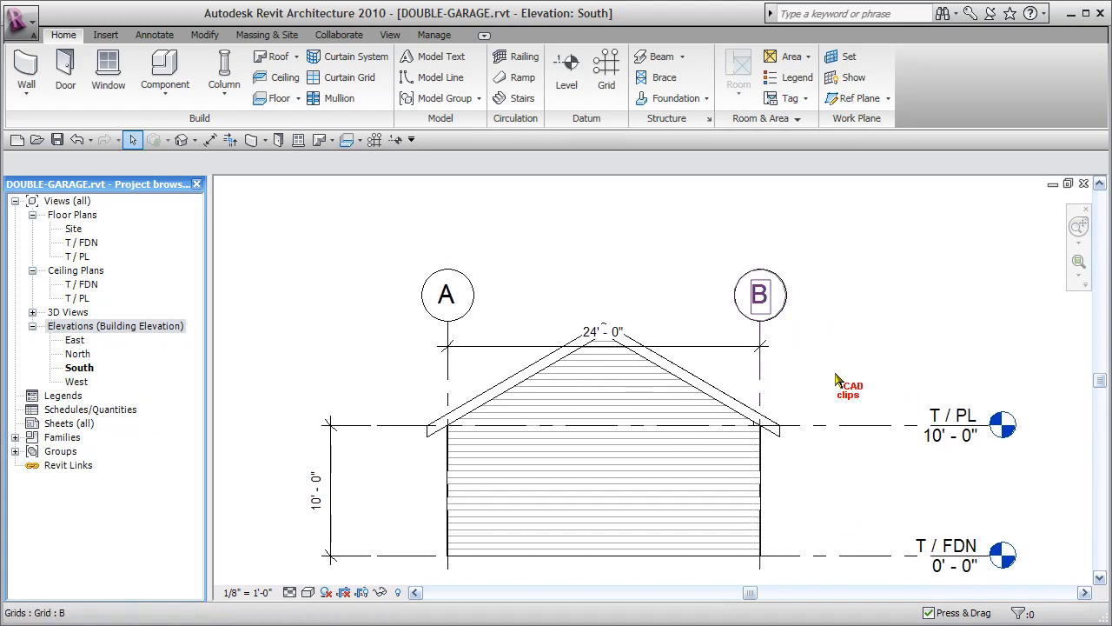
left_click(765, 331)
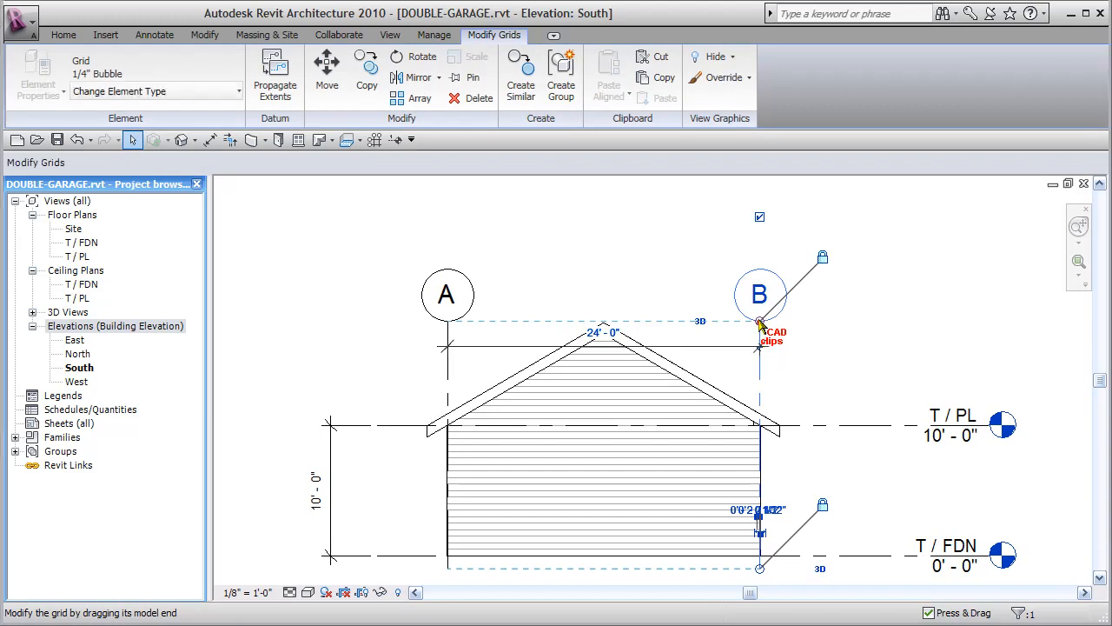
left_click_drag(759, 293, 759, 246)
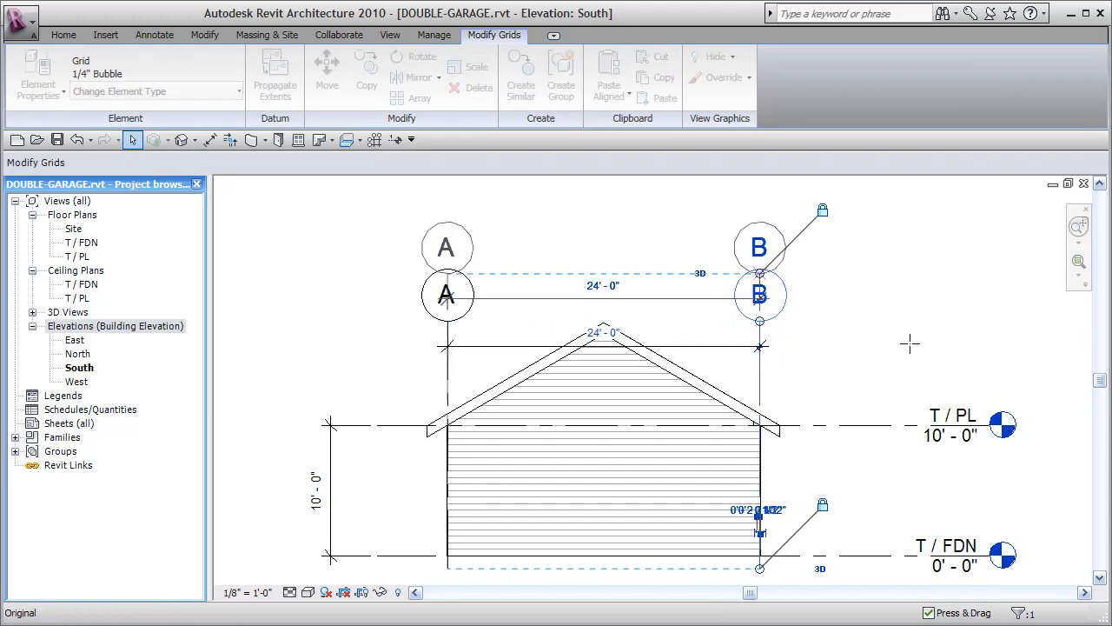
left_click(911, 348)
Draw a new level with a plan view about 5' below T / FDN, aligned with the ends of the existing levels
middle_click_drag(842, 428, 844, 383)
middle_click_drag(835, 502, 819, 427)
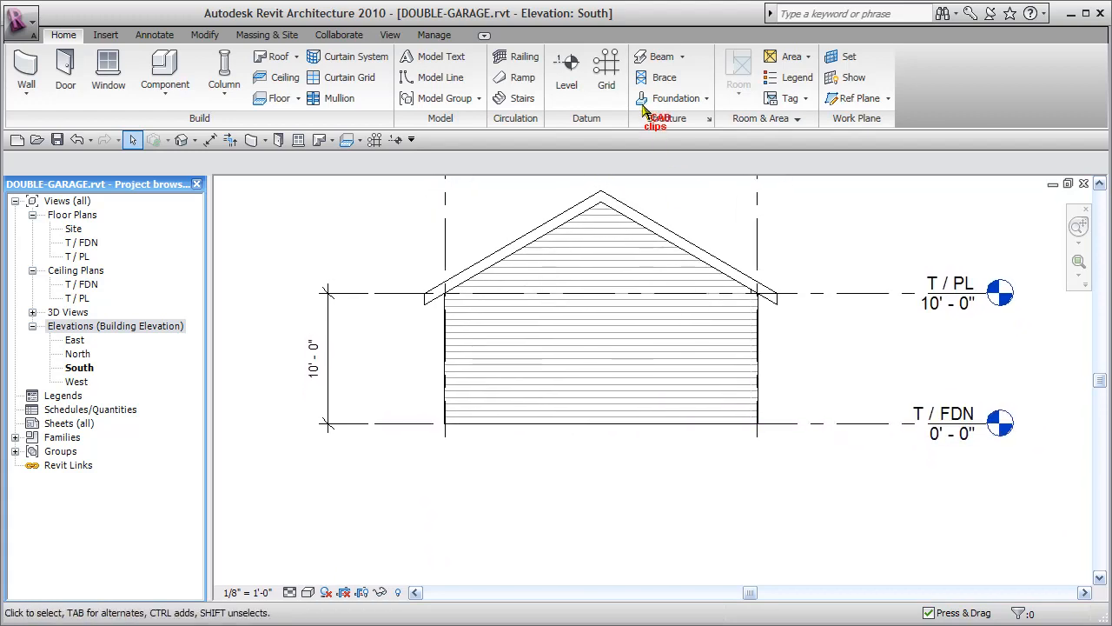
left_click(567, 71)
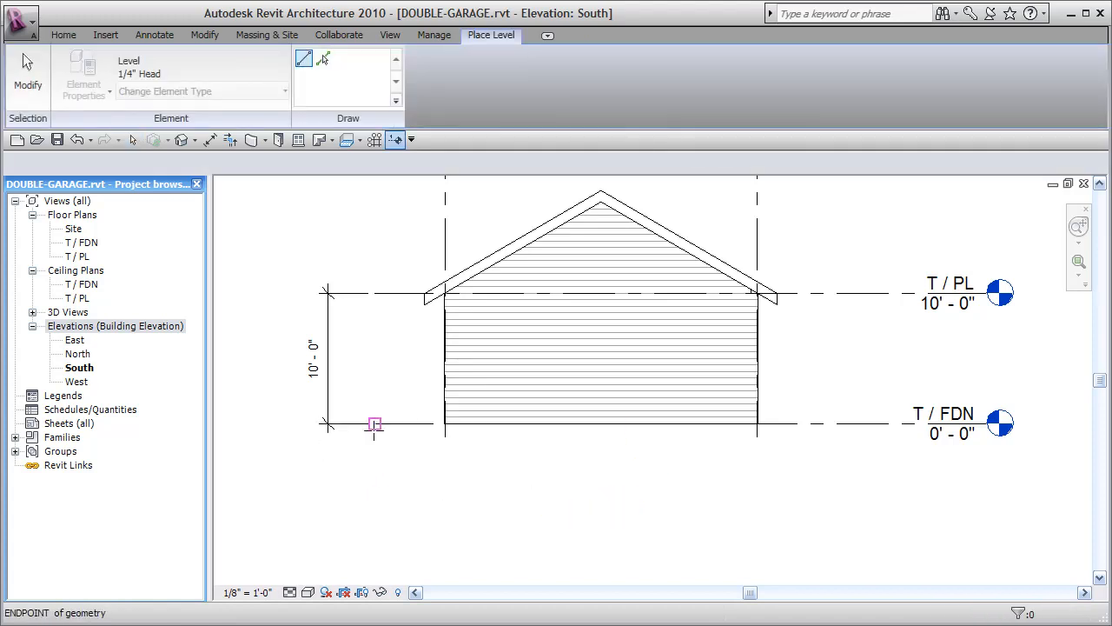
left_click(375, 488)
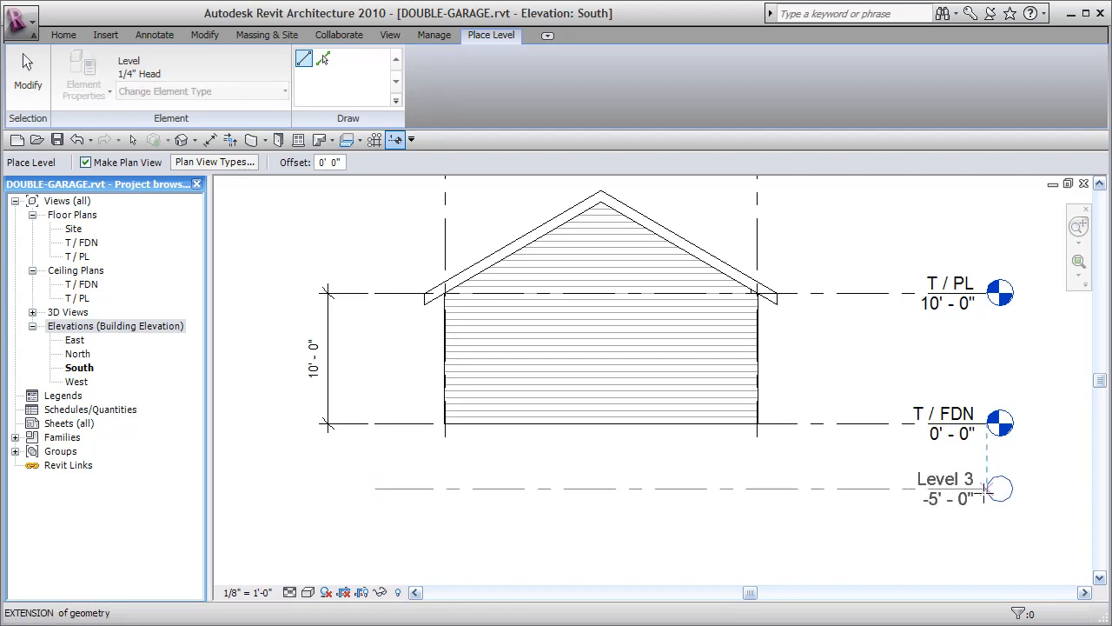
left_click(986, 491)
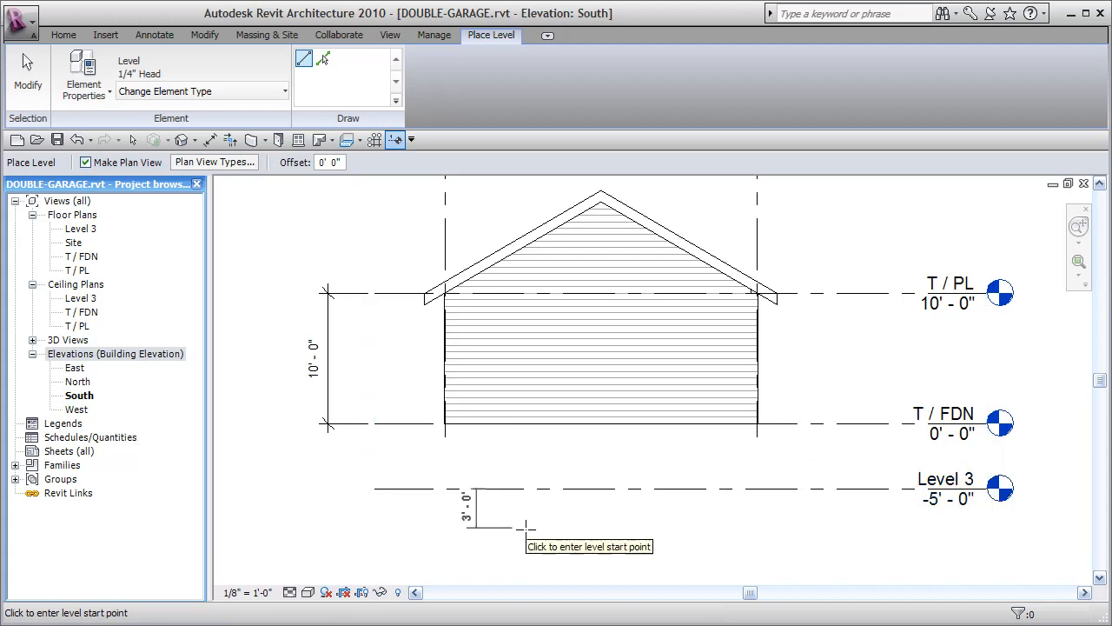
key("Escape")
key("Escape")
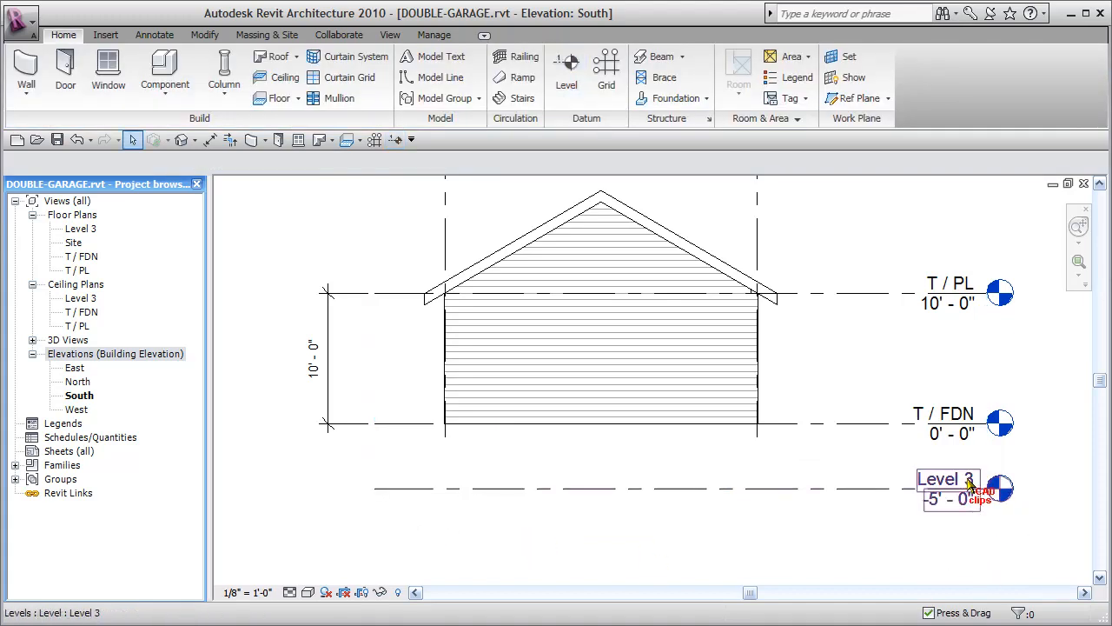
left_click(967, 483)
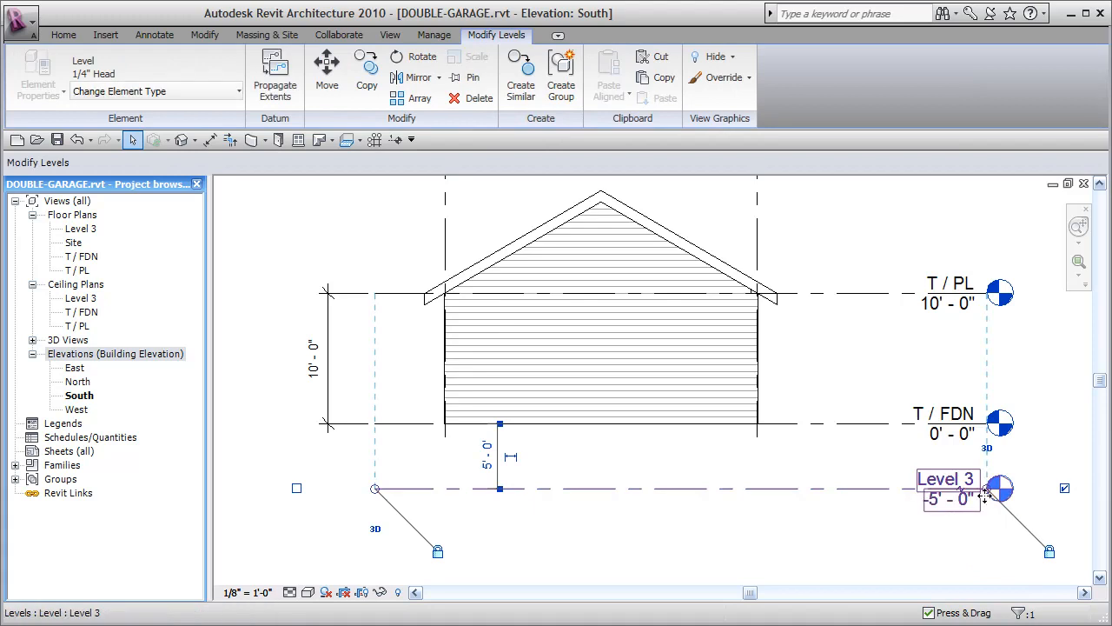
left_click(962, 489)
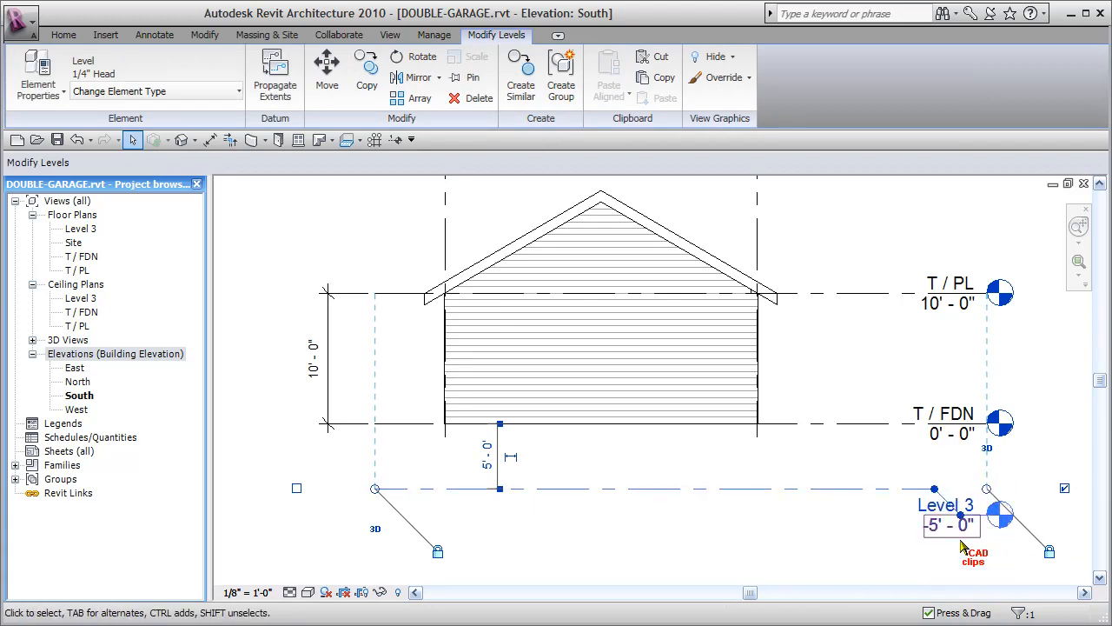
left_click_drag(963, 517, 966, 488)
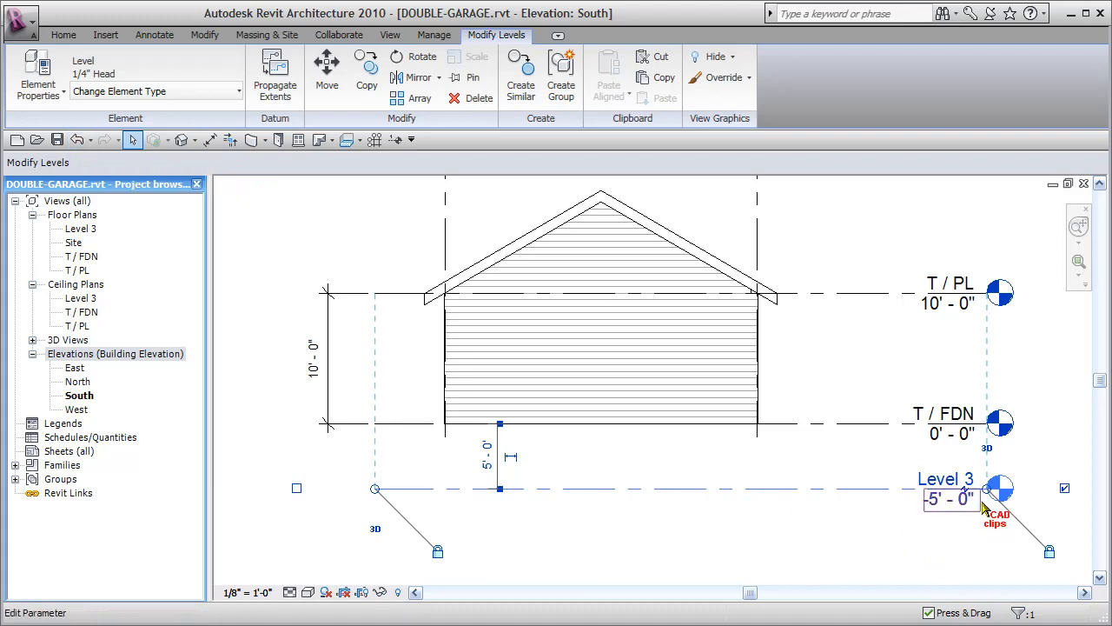
Rename the new lowest level as T / FTG, including its corresponding plan views
left_click(962, 483)
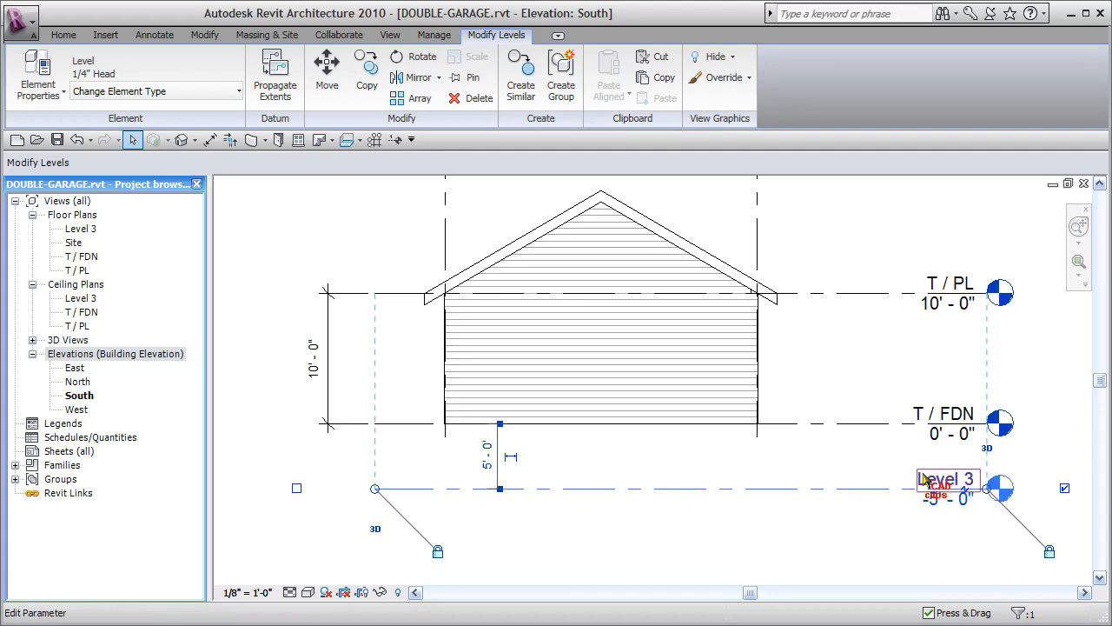
left_click(960, 485)
type("T / FTG")
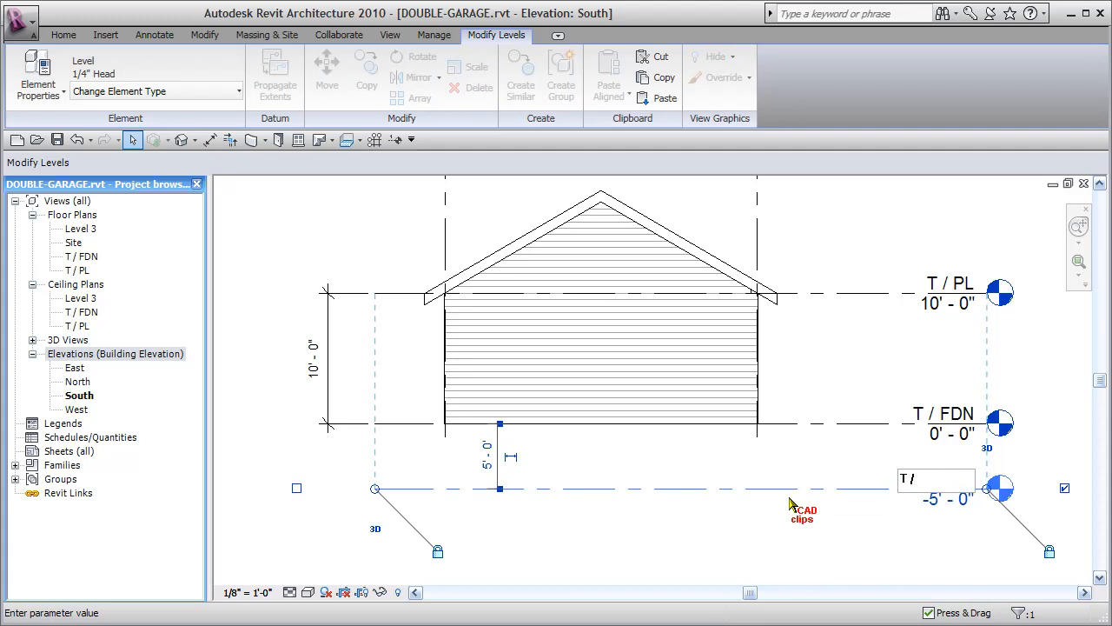
left_click(866, 540)
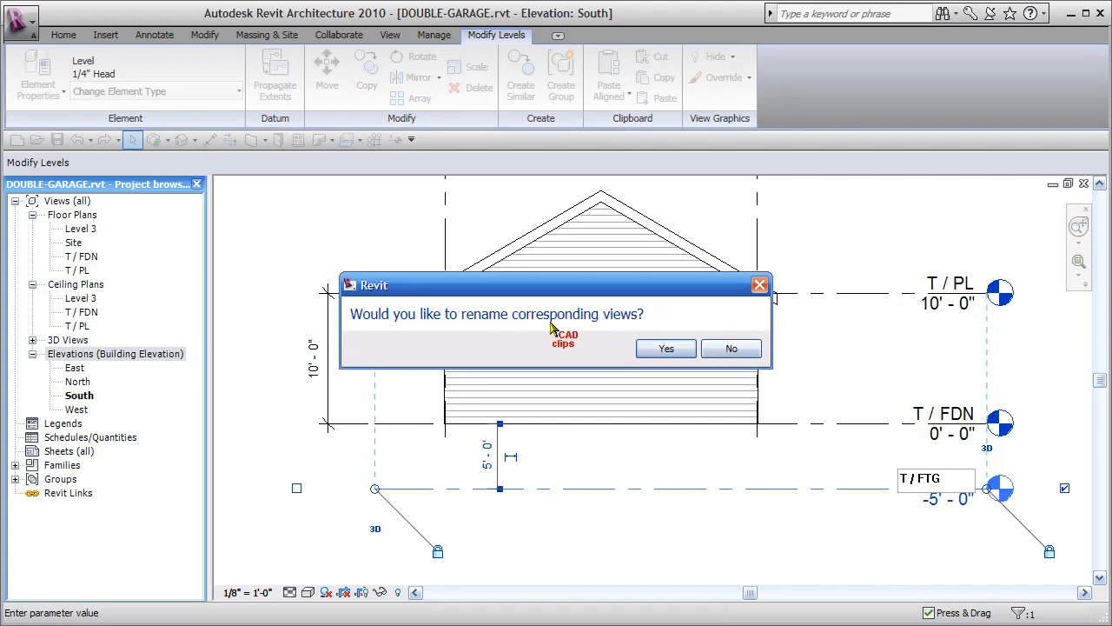
left_click(666, 349)
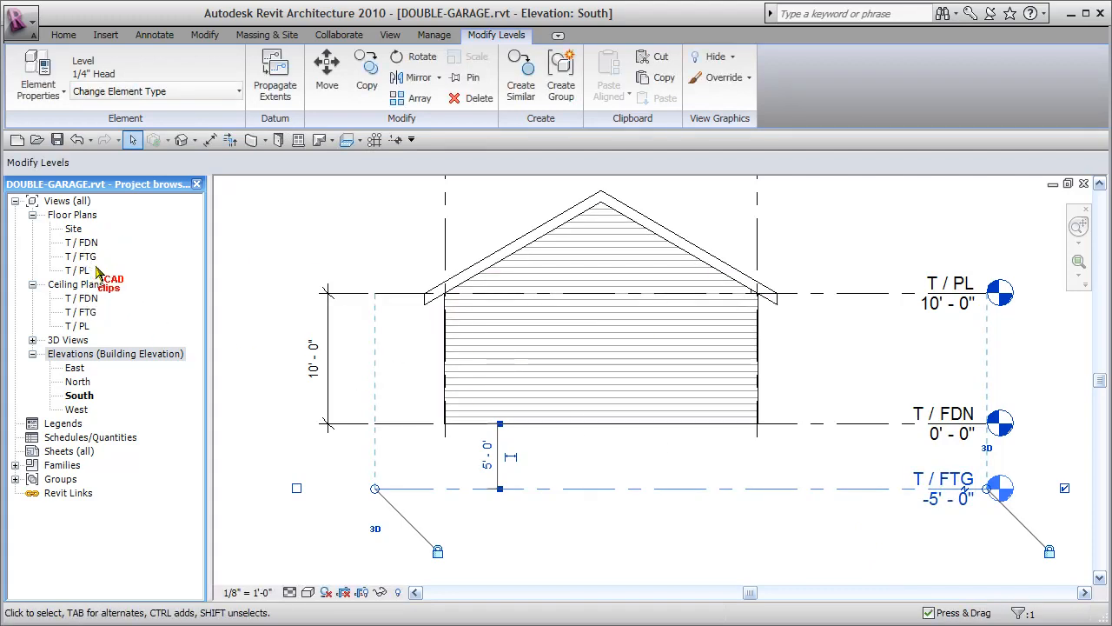
left_click(81, 256)
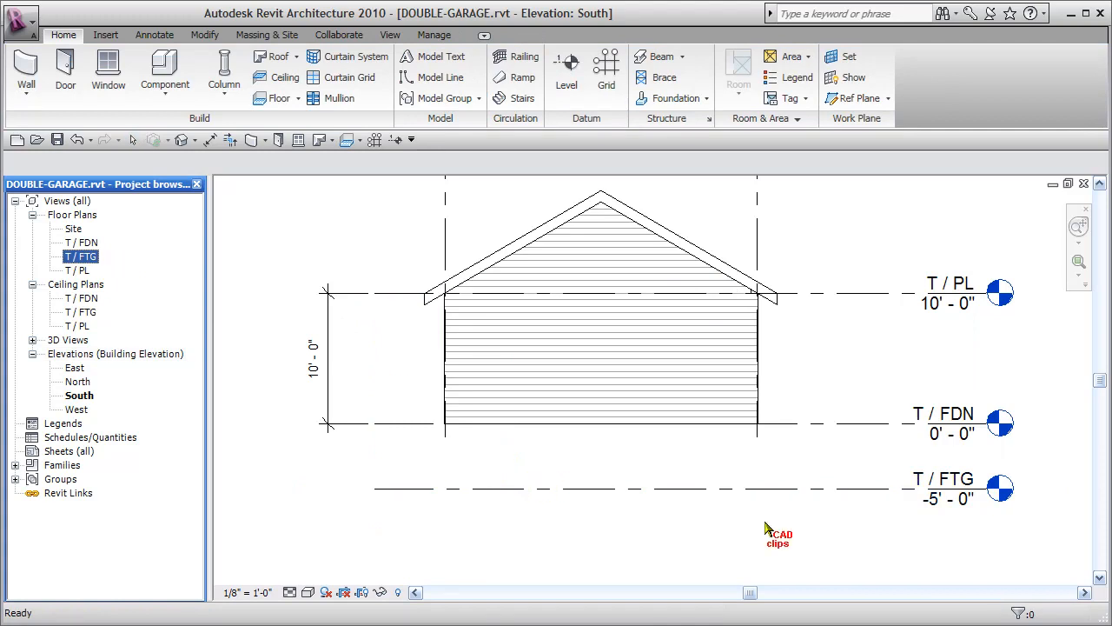
Set the elevation of the T / FTG level to -4' 6"
left_click(876, 489)
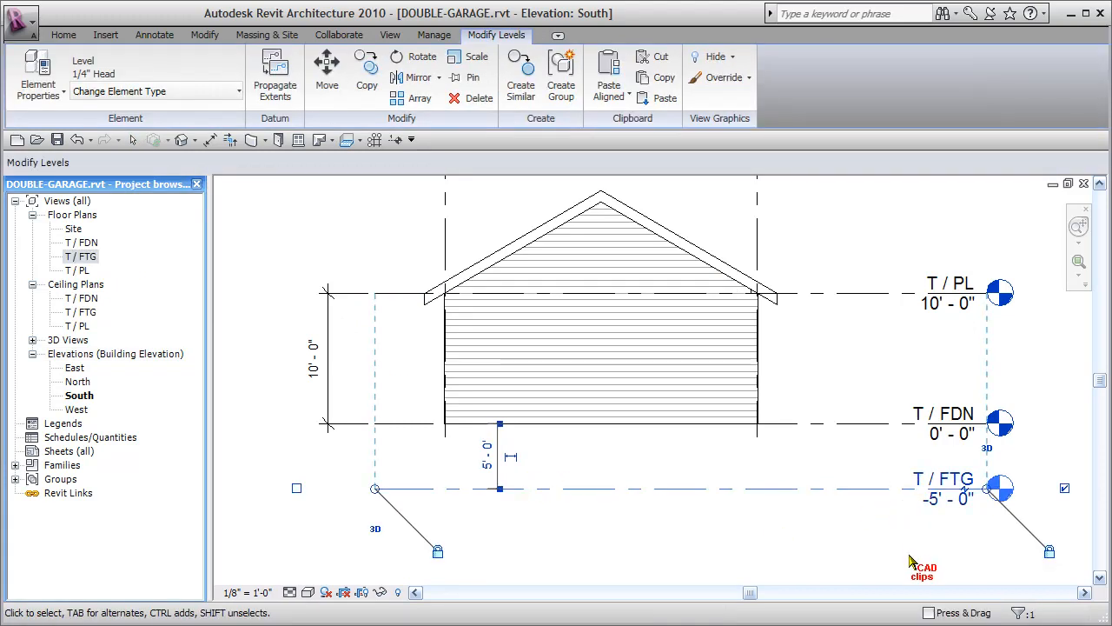
left_click(951, 501)
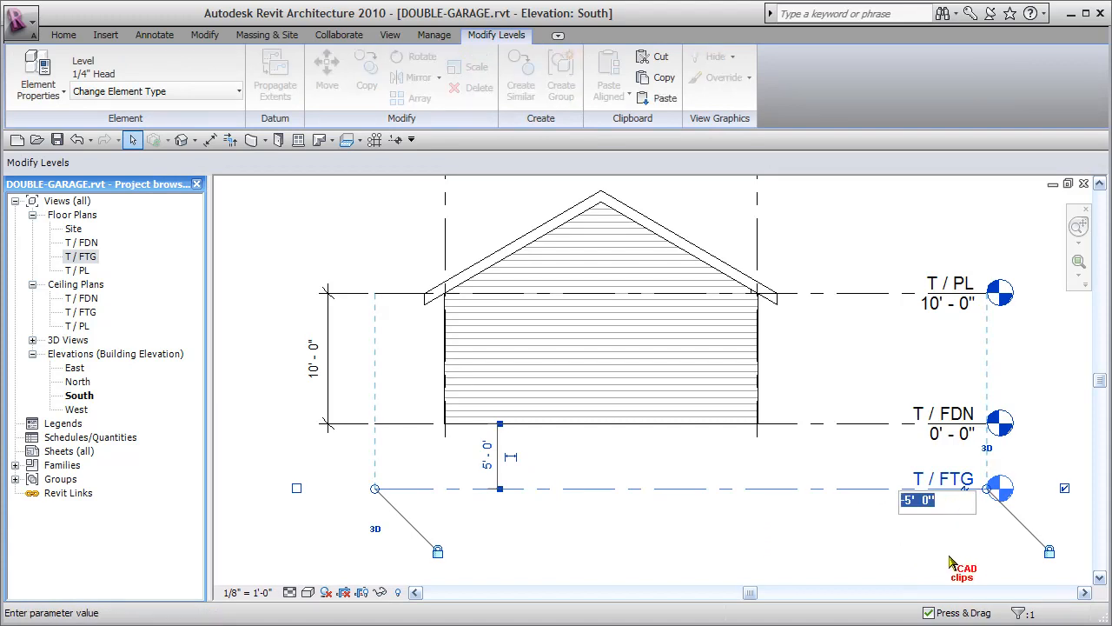
key("BackSpace")
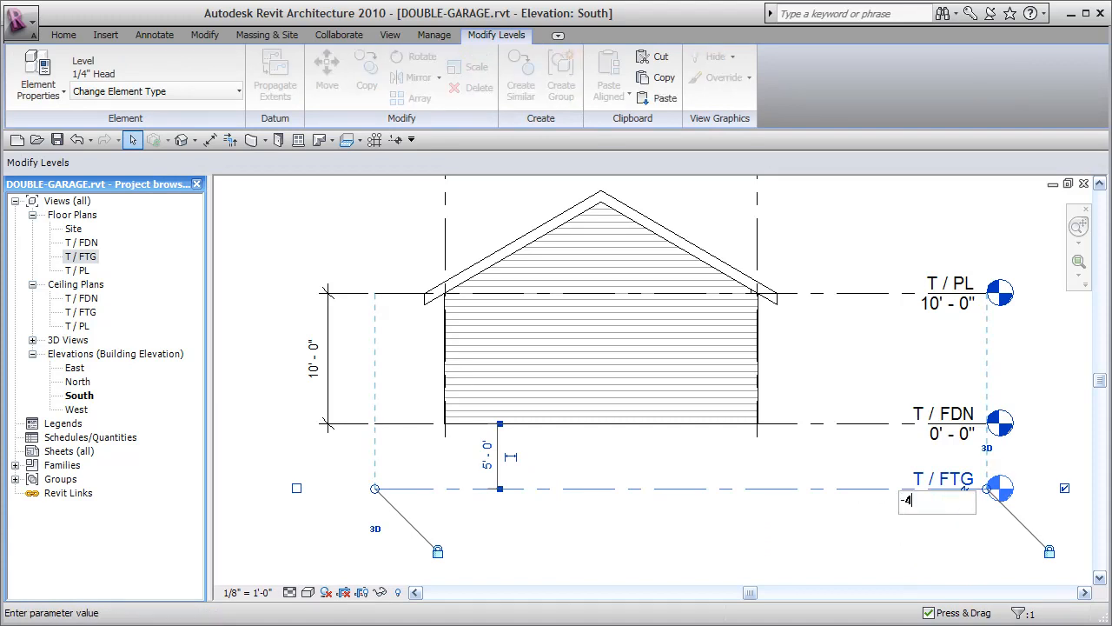
type("-4 6")
key("Return")
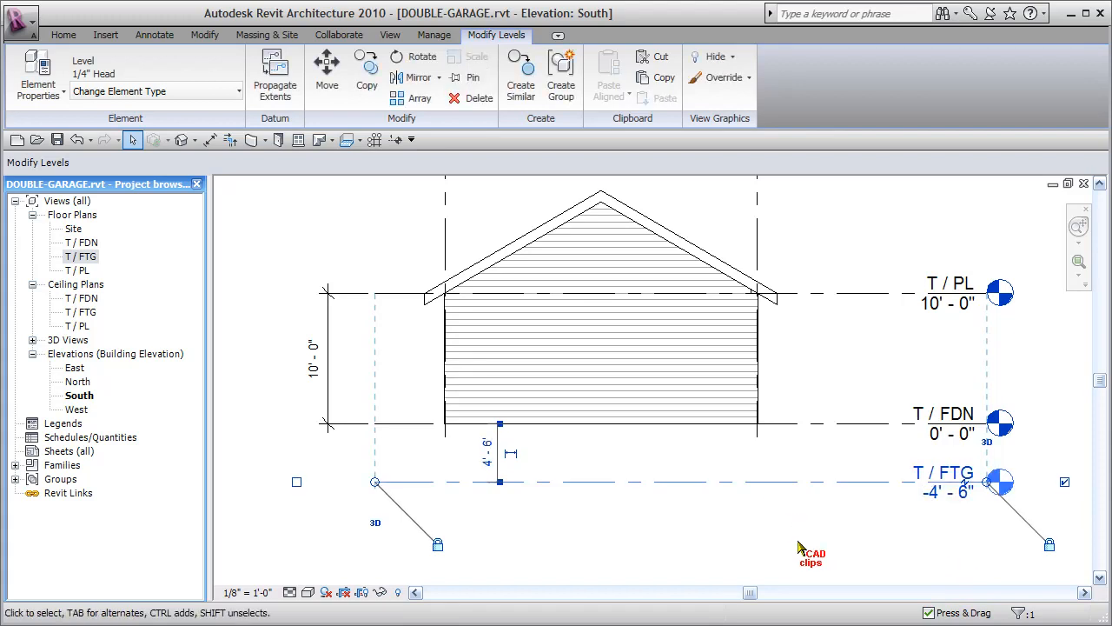
left_click(797, 546)
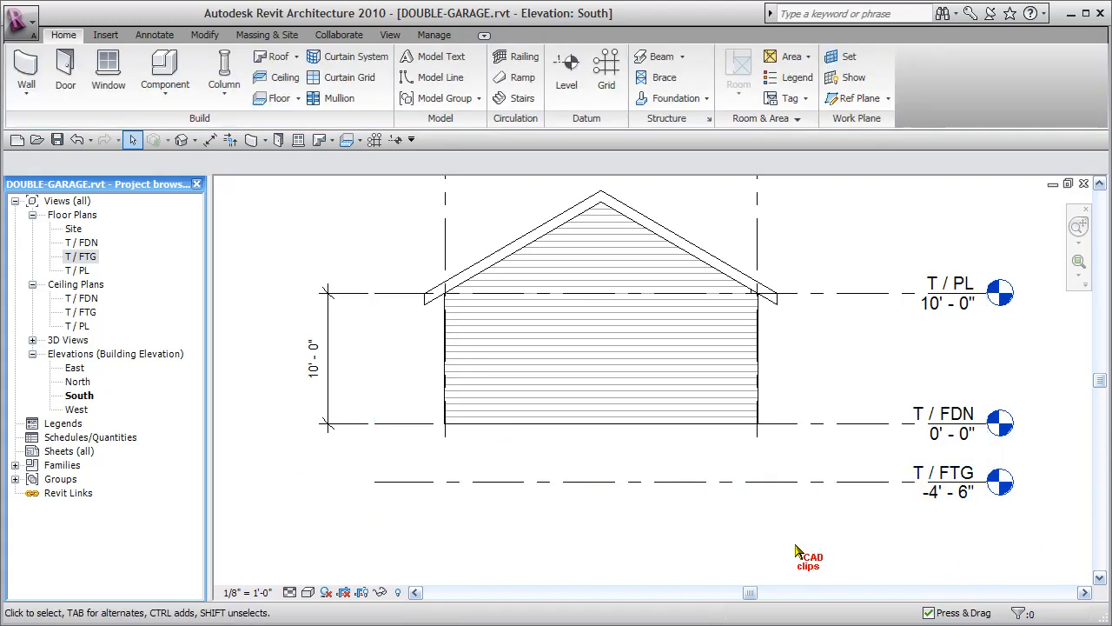
Open the T / FTG floor plan view
middle_click_drag(798, 566, 817, 560)
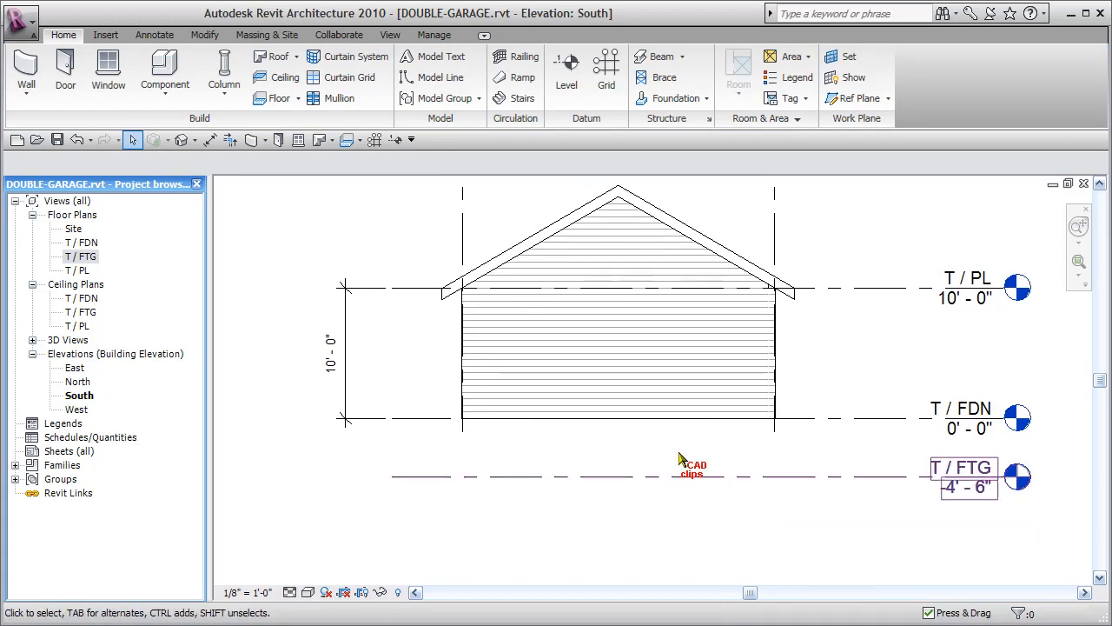
left_click(81, 256)
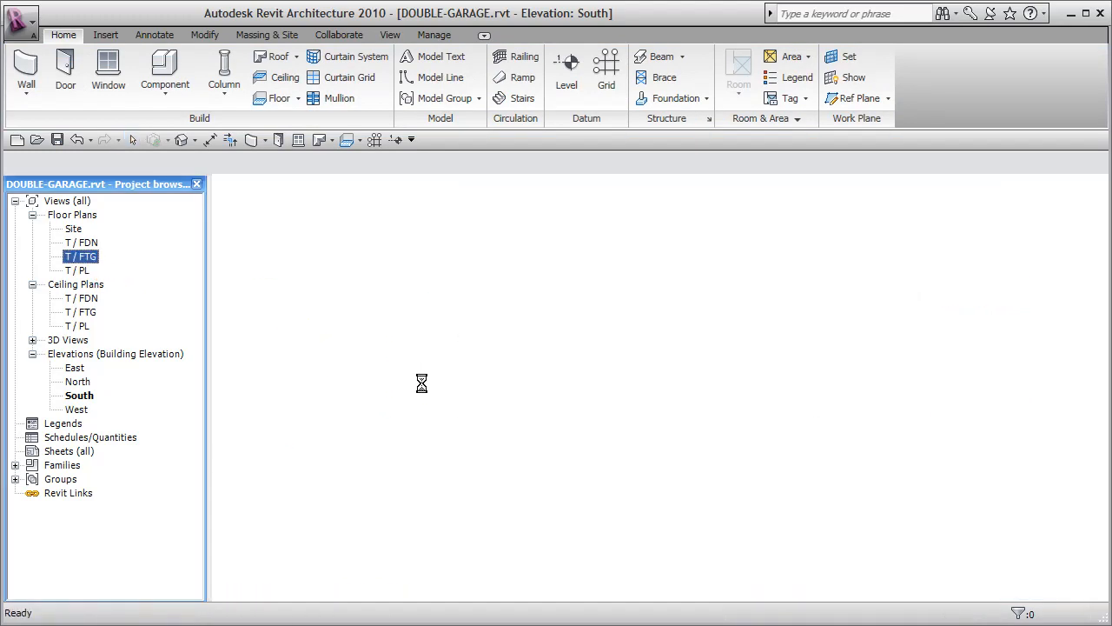
middle_click_drag(791, 412, 781, 395)
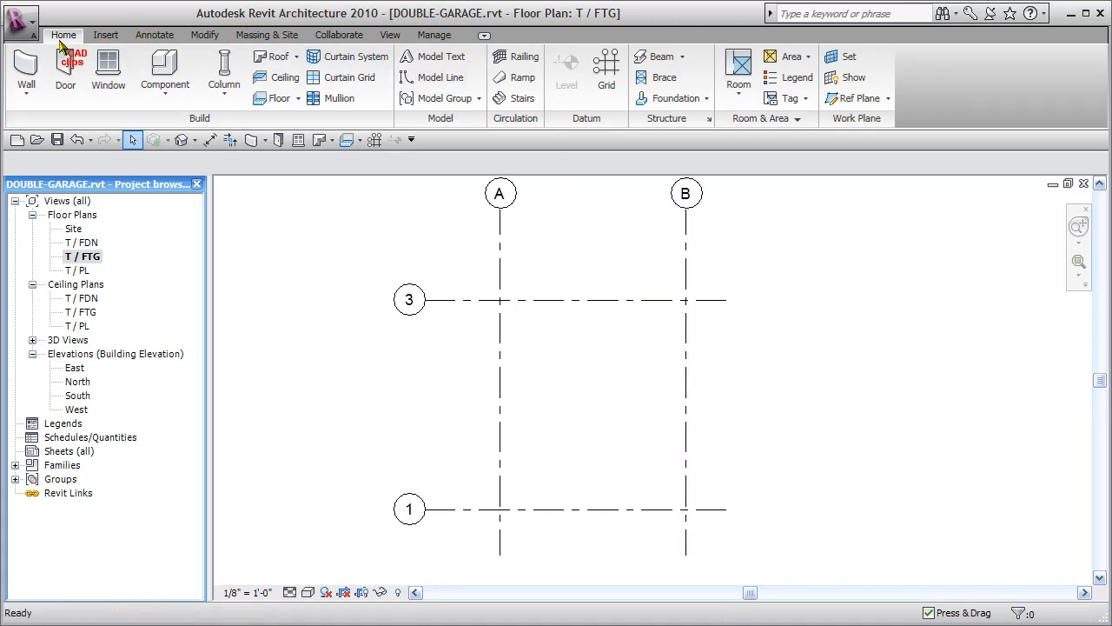
Start the Wall command and select the Basic Wall type Generic - 8"
left_click(26, 70)
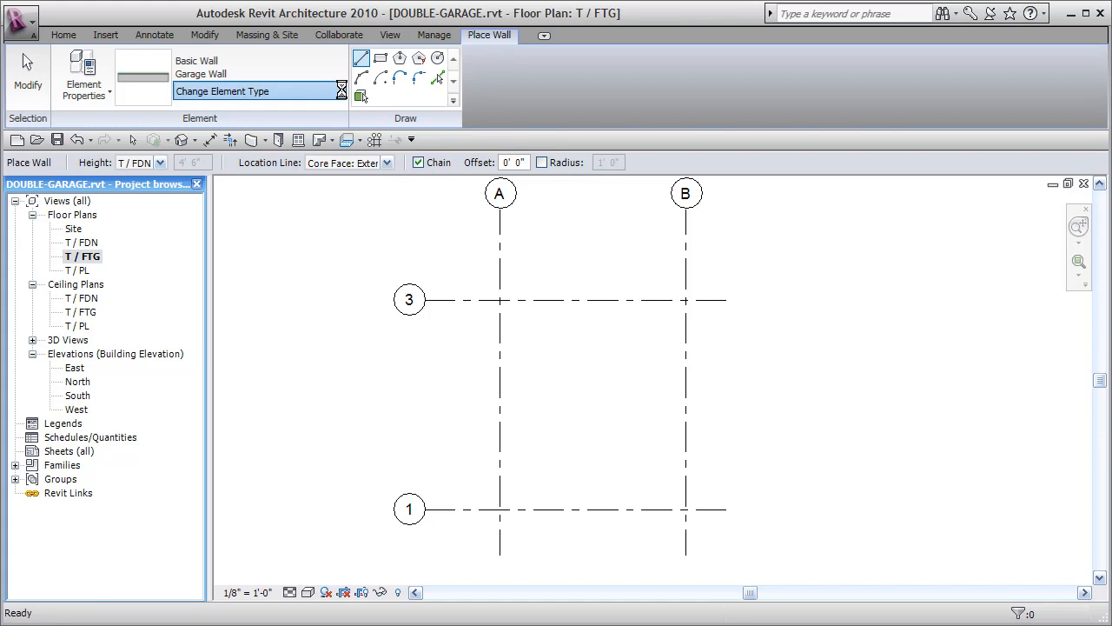
left_click(341, 90)
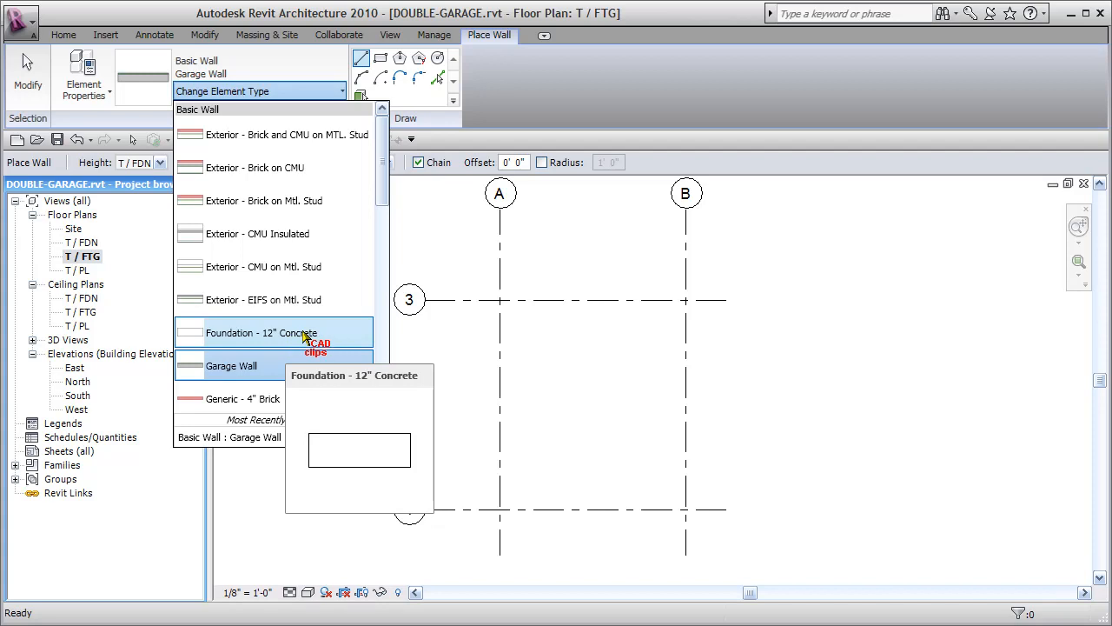
mouse_move(382, 209)
left_mouse_down()
mouse_move(400, 423)
mouse_move(388, 199)
left_mouse_up()
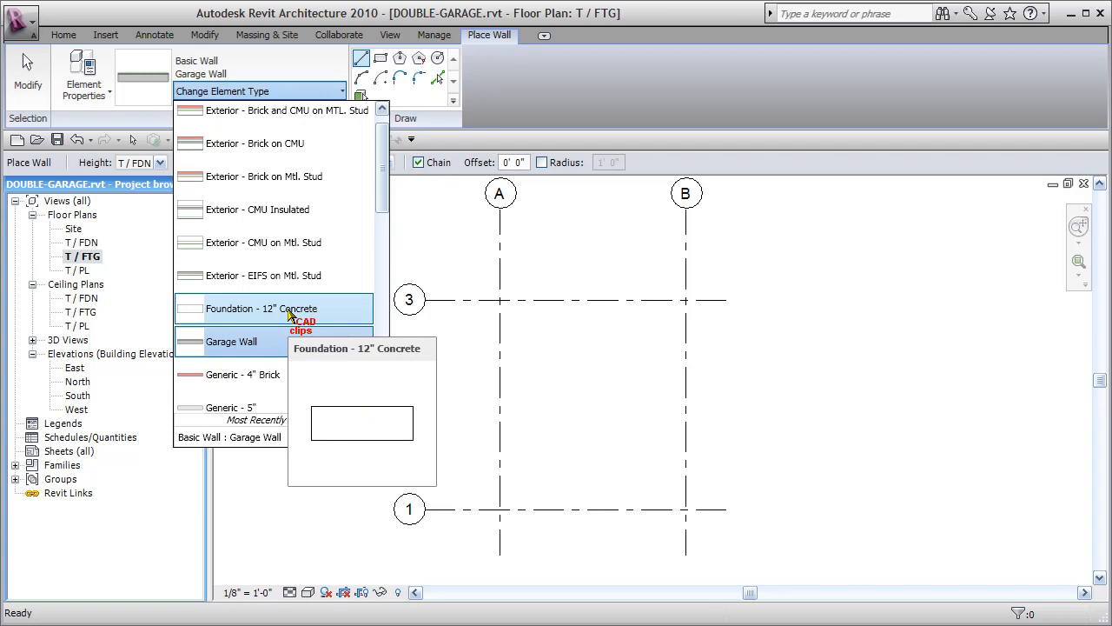
left_click_drag(382, 168, 390, 243)
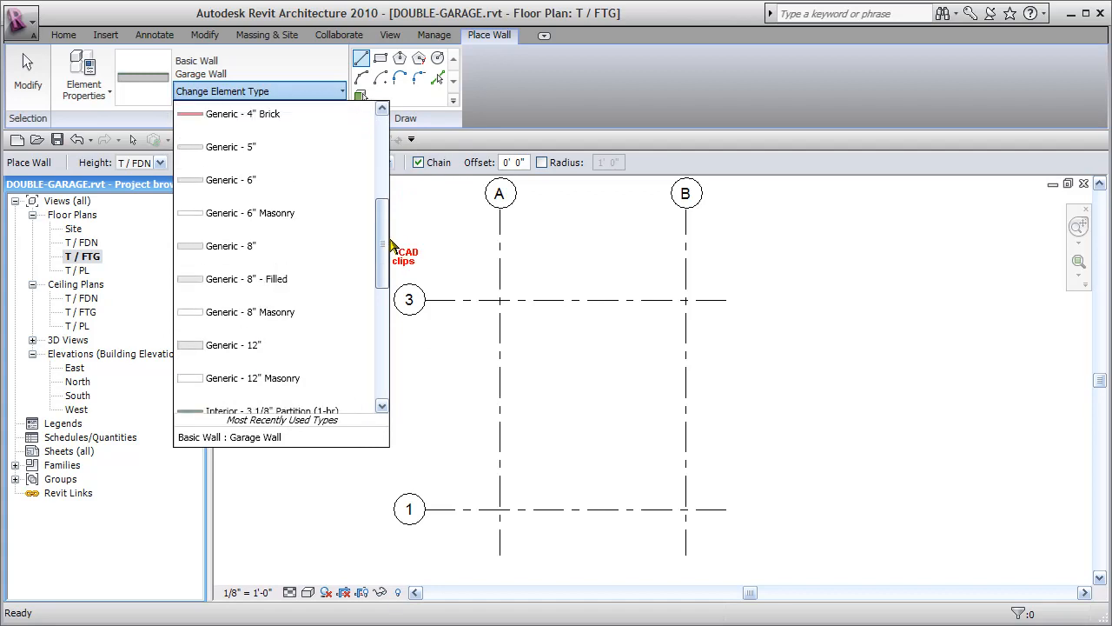
left_click(241, 259)
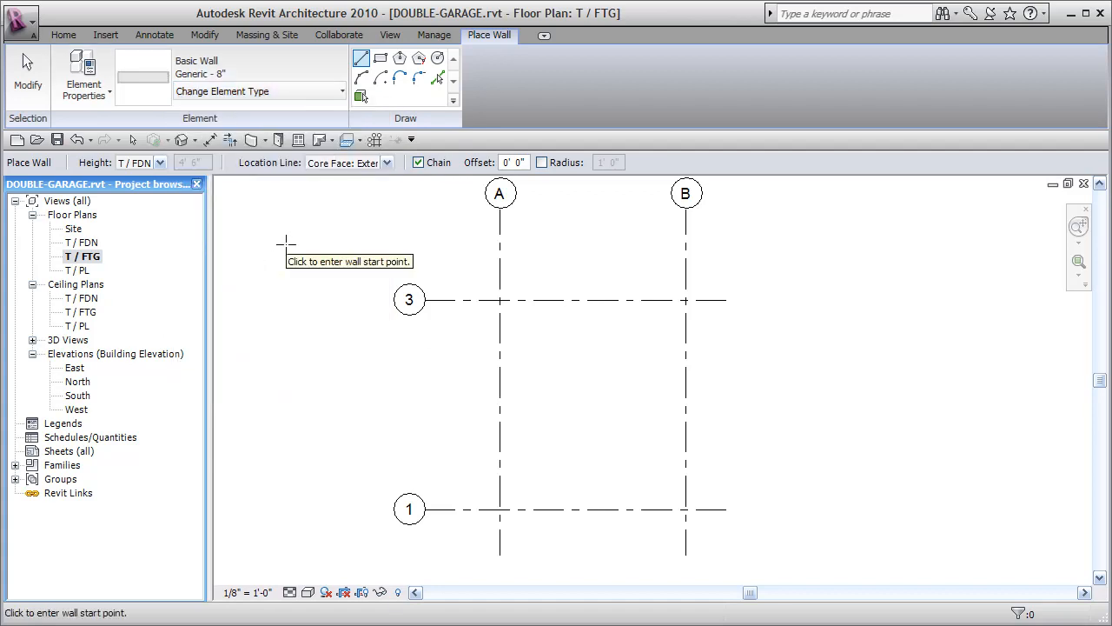
Duplicate the Generic - 8" wall type and name the copy 8" FDN
left_click(110, 92)
left_click(120, 163)
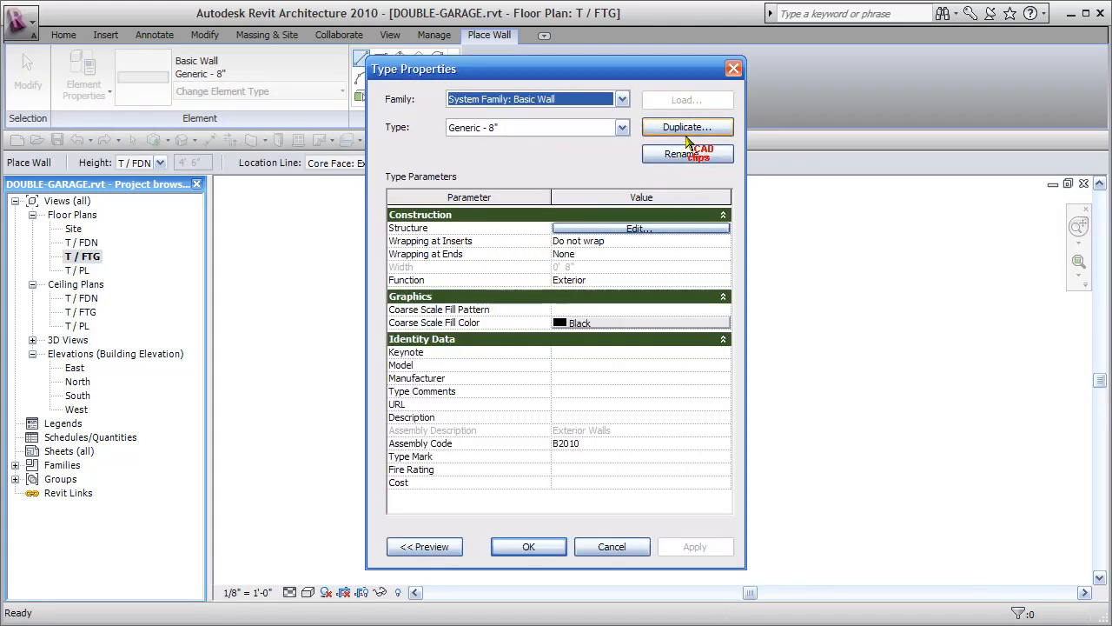
left_click(700, 129)
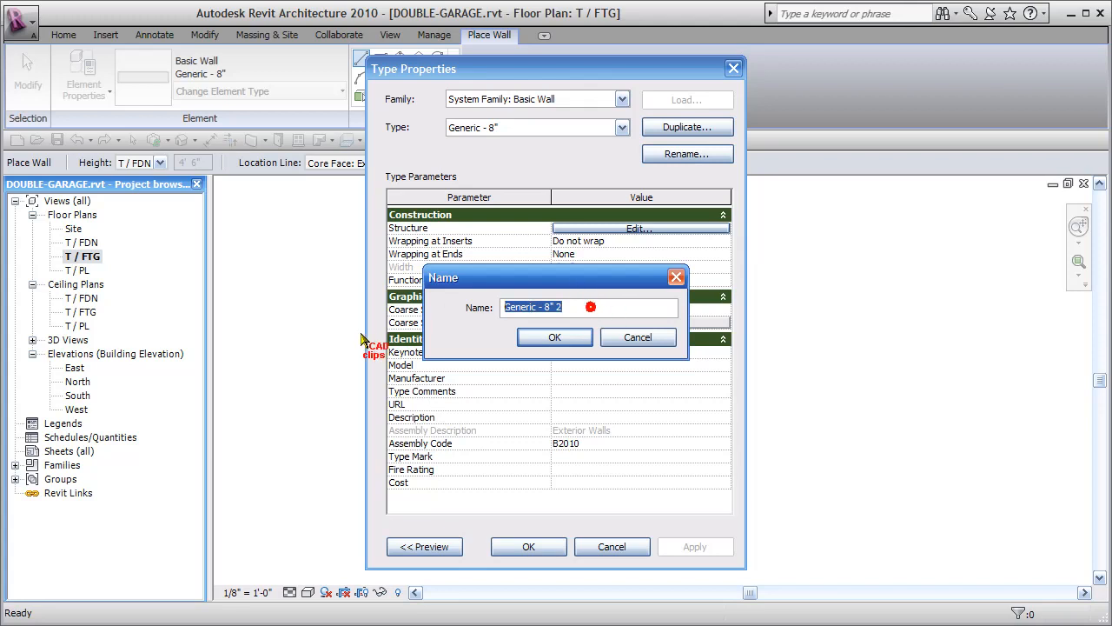
type("8\" FDN")
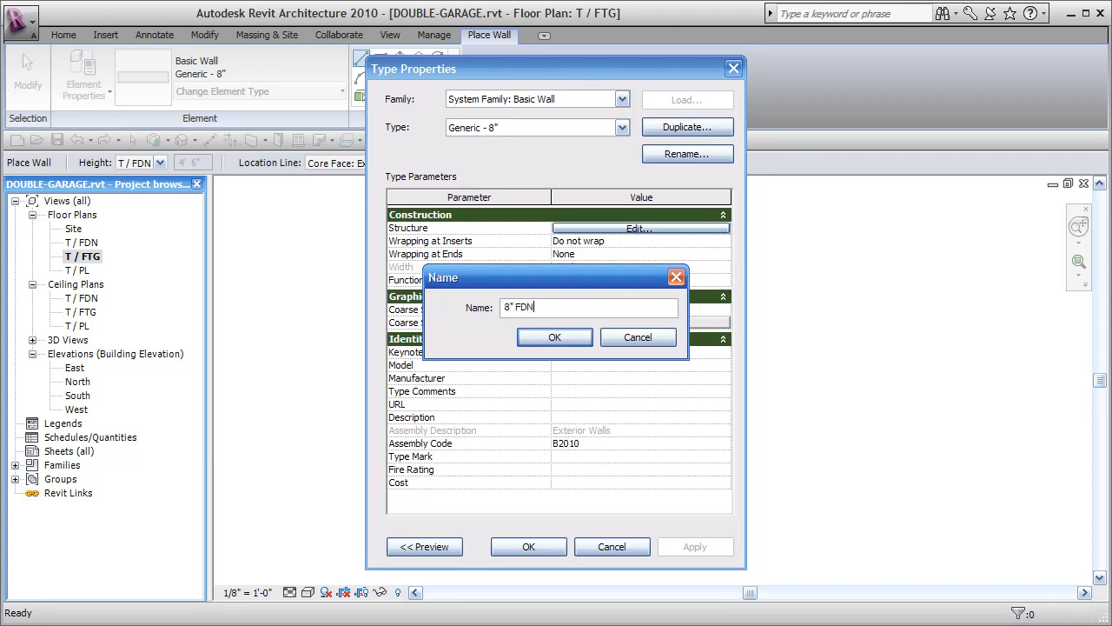
left_click(555, 337)
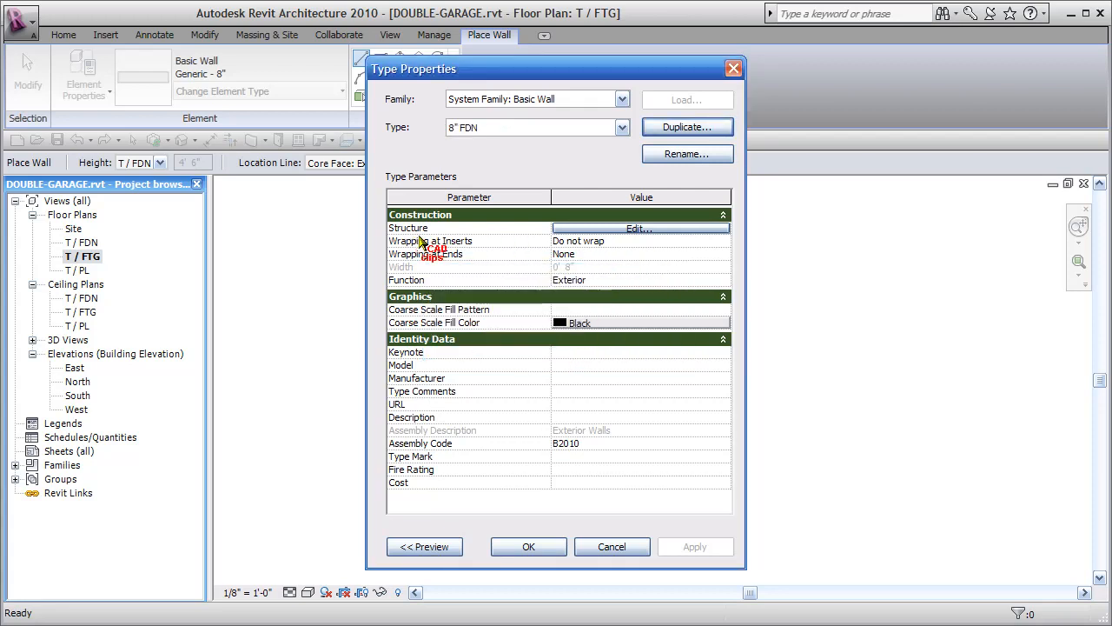
Assign the material Concrete - Cast-in-Place Concrete to the structure layer of the 8" FDN wall type
left_click(647, 228)
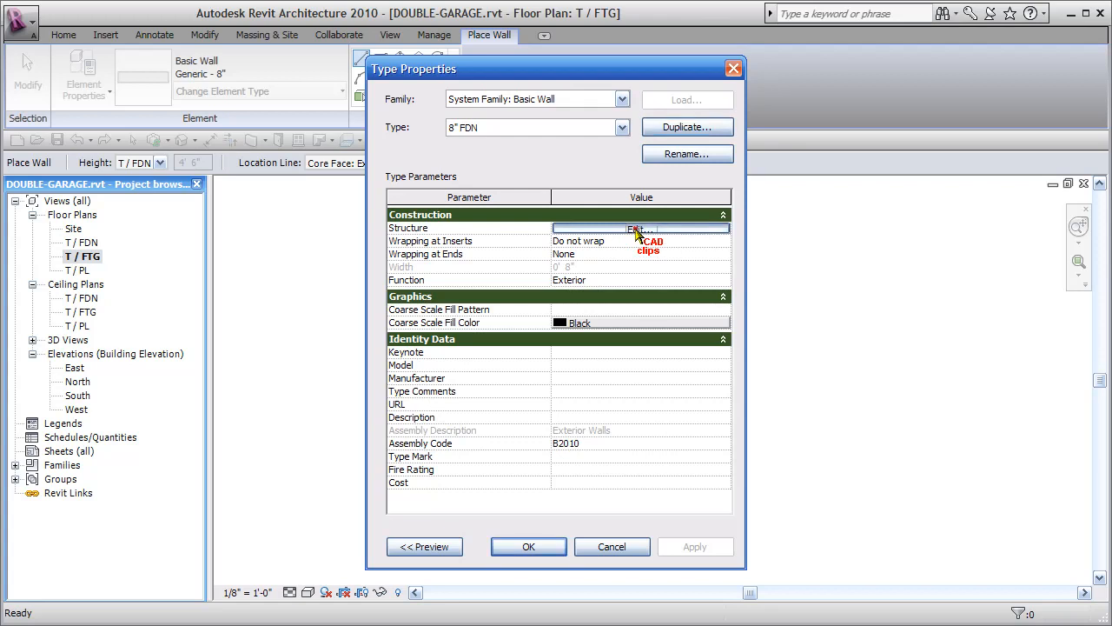
left_click(609, 231)
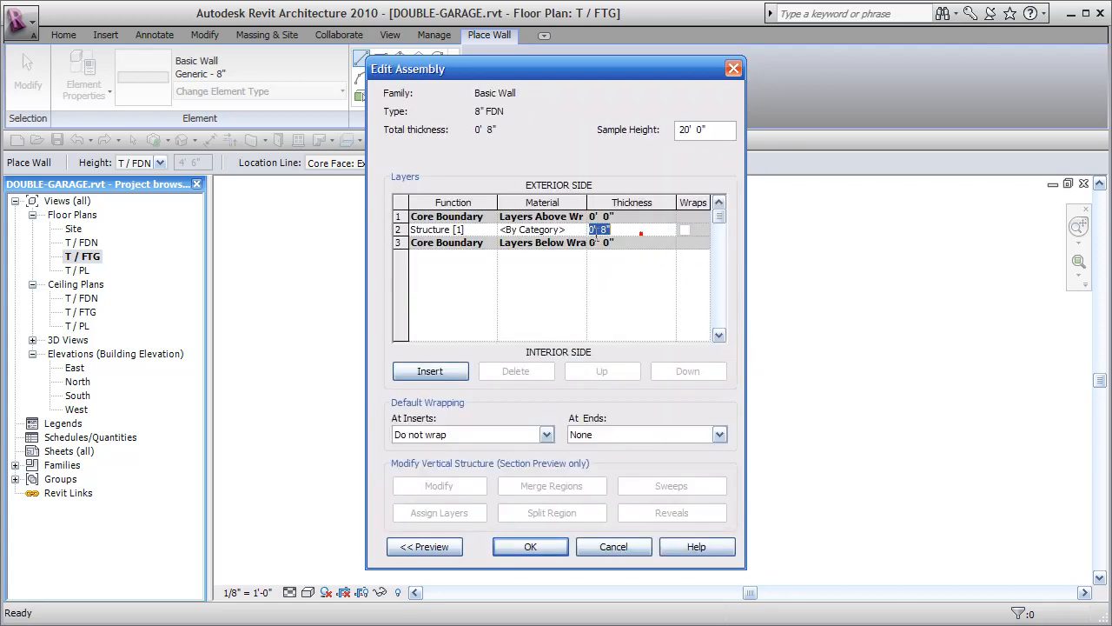
left_click(584, 230)
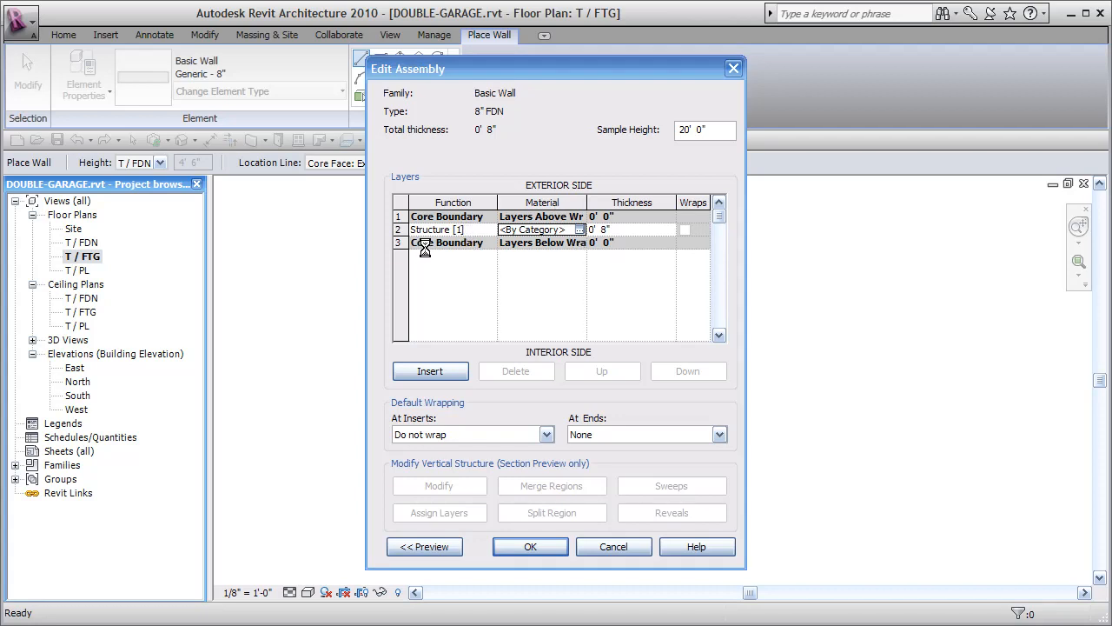
left_click(580, 229)
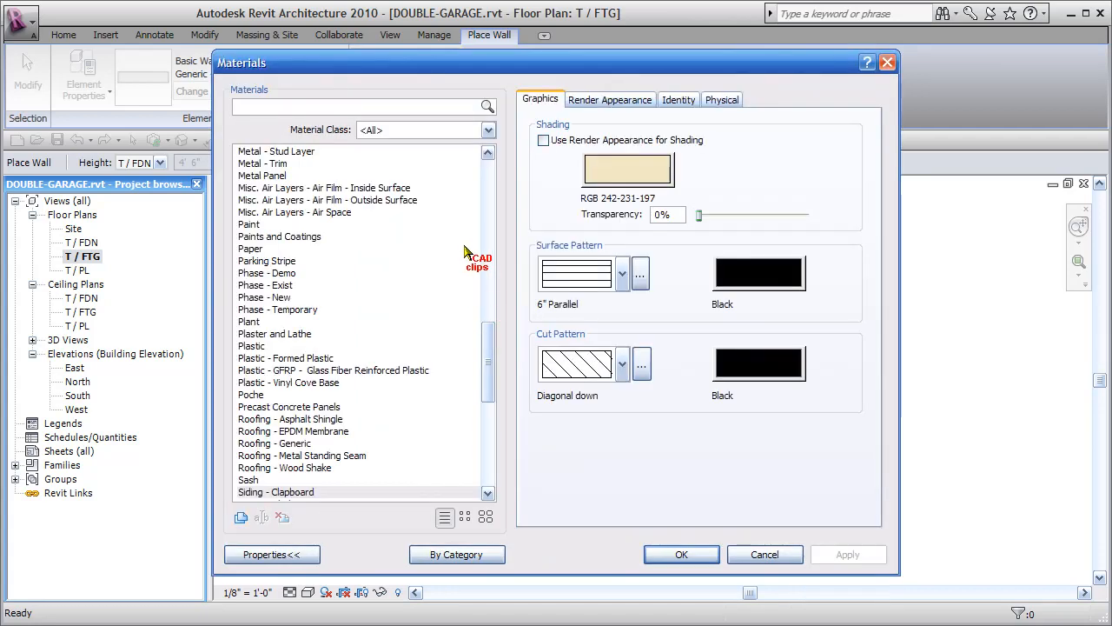
left_click_drag(490, 339, 502, 182)
left_click(307, 226)
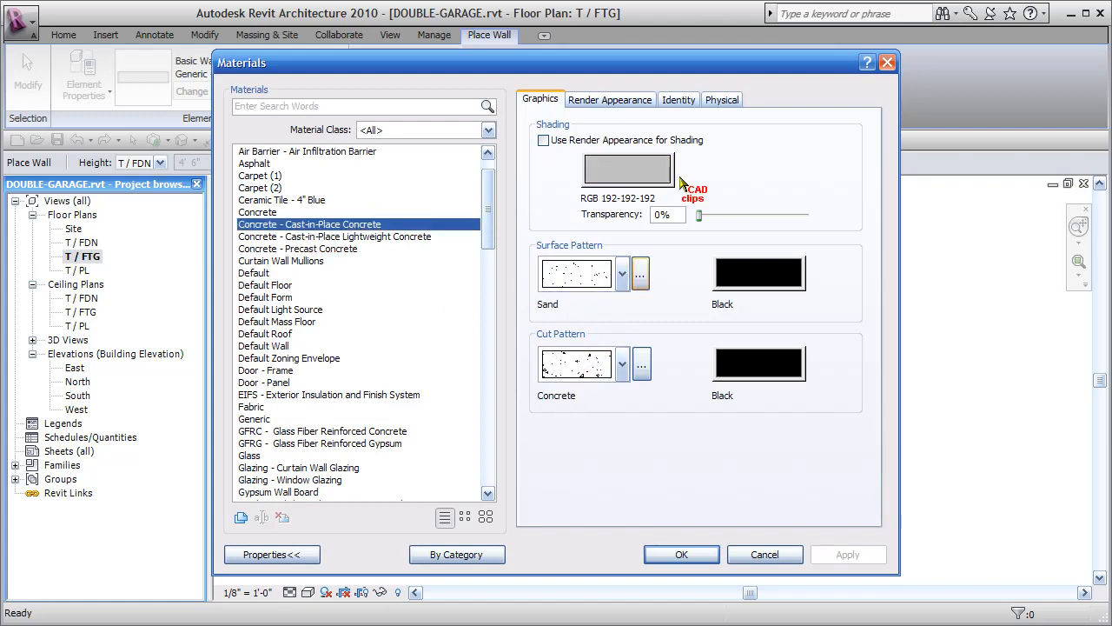
left_click(693, 554)
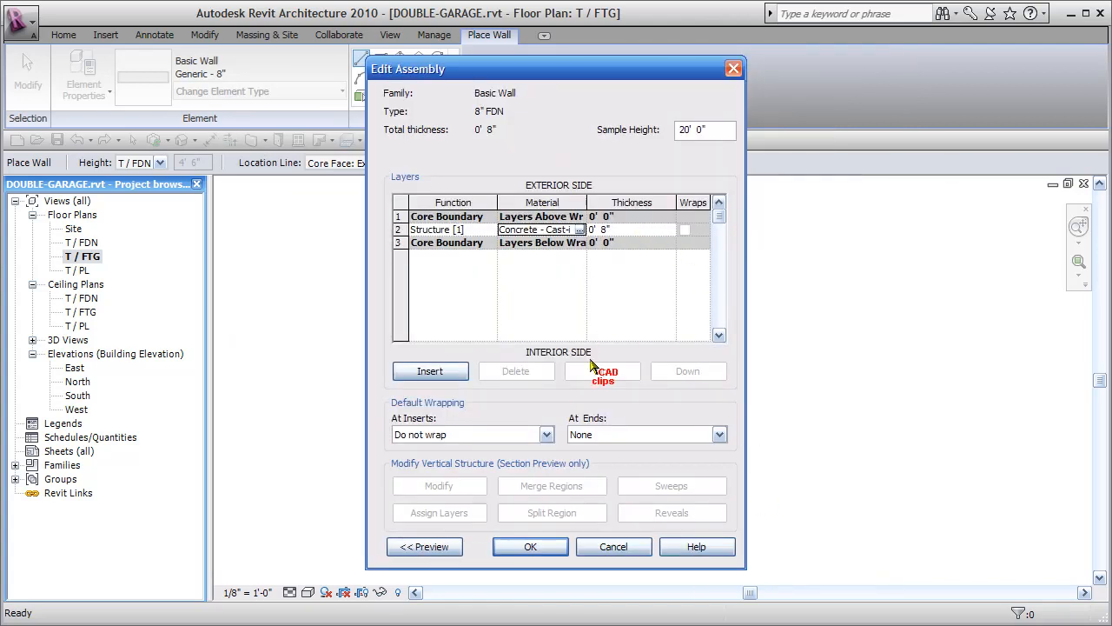
Preview the 8" FDN assembly in section and accept the wall type for placement
left_click(427, 546)
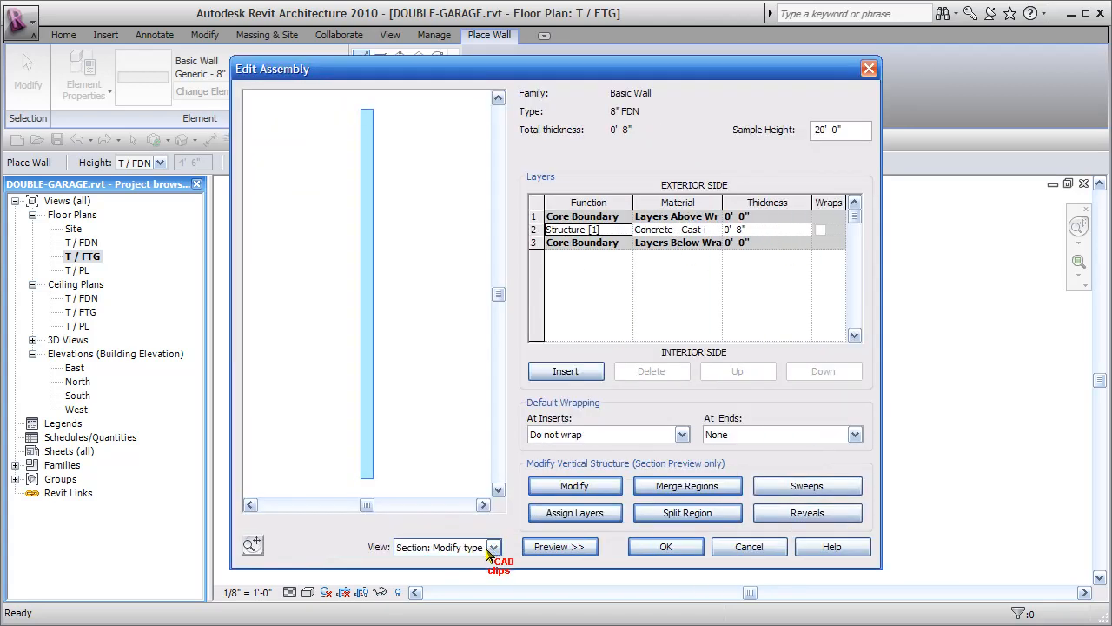
scroll(370, 483, "up", 5)
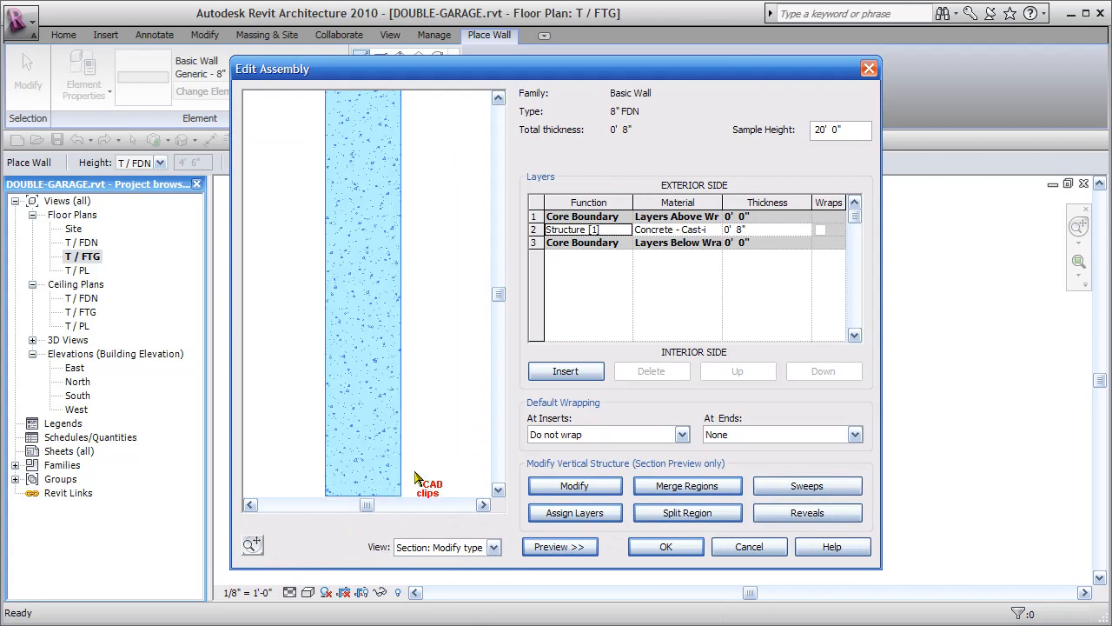
left_click(723, 546)
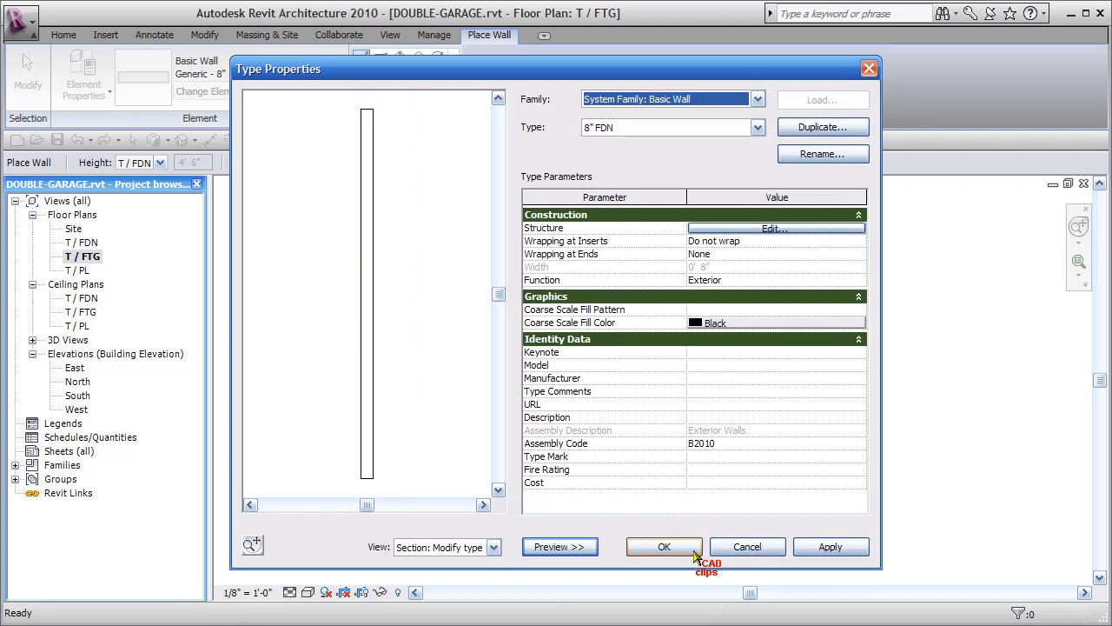
left_click(667, 547)
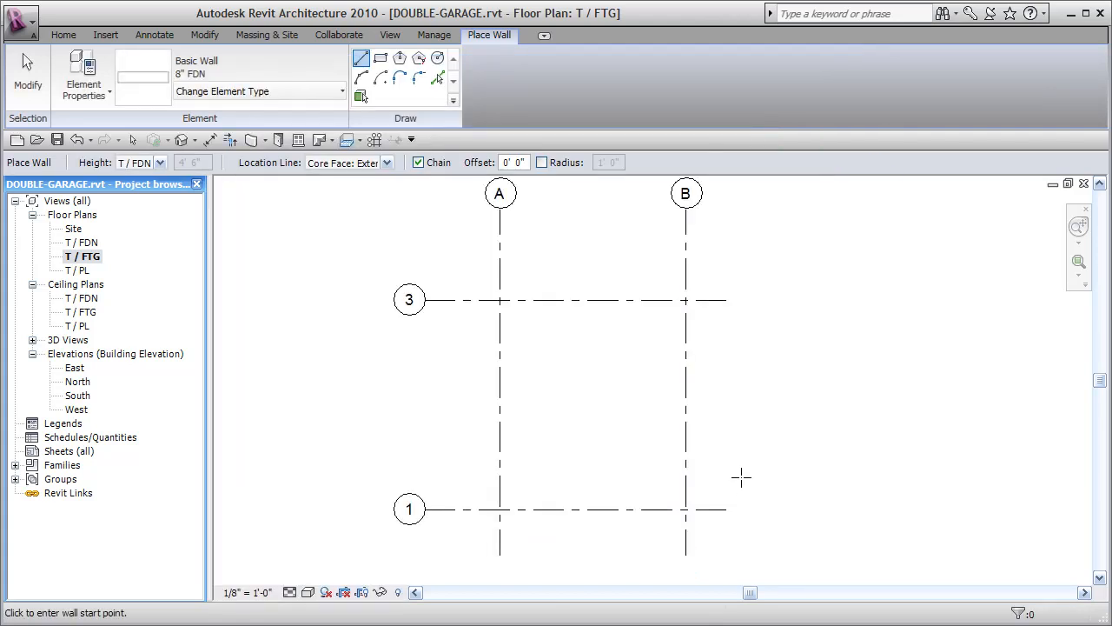
Check the wall's height options, then its base offset and top constraint in the instance properties
left_click(160, 163)
left_click(146, 177)
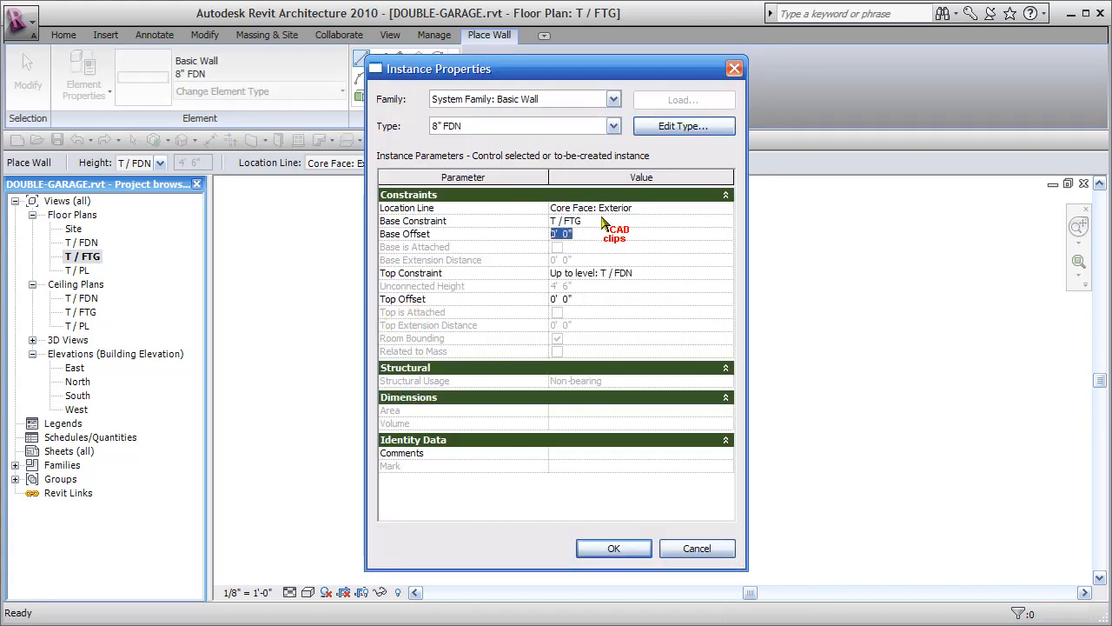
left_click(657, 274)
left_click(727, 273)
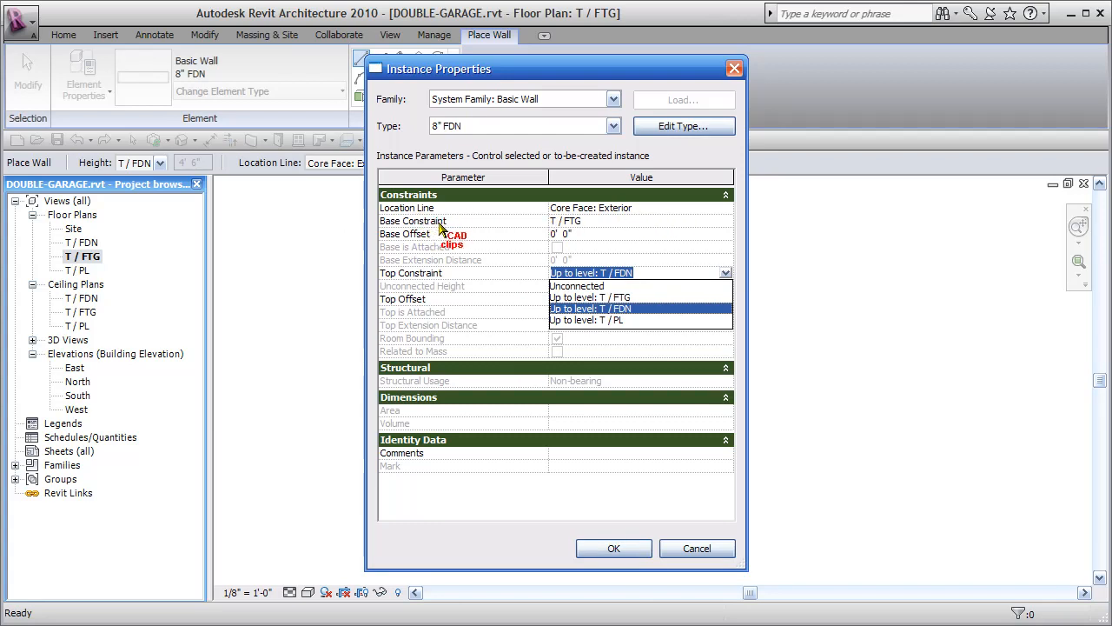
left_click(613, 243)
left_click(614, 236)
left_click_drag(613, 239, 487, 243)
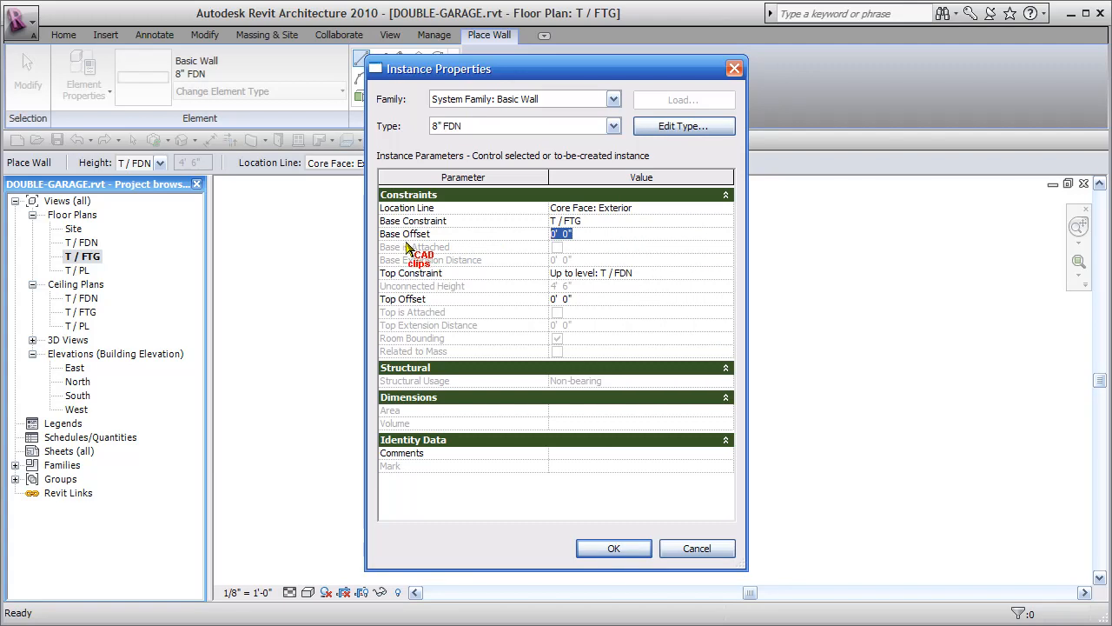
Try Unconnected as the wall's top constraint
left_click(665, 273)
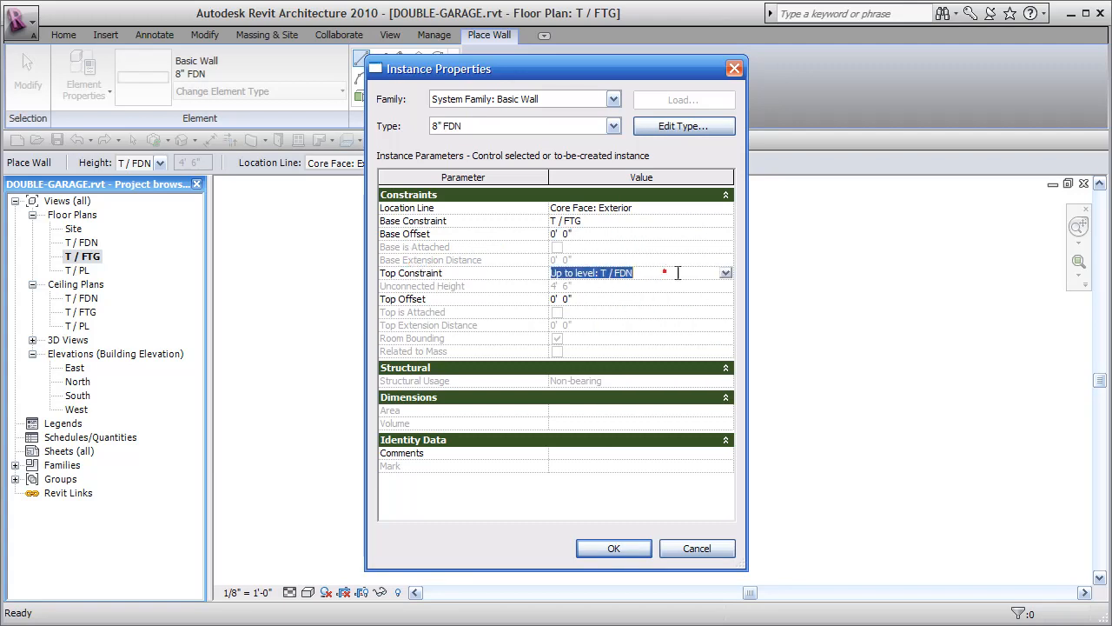
left_click(727, 273)
left_click(665, 286)
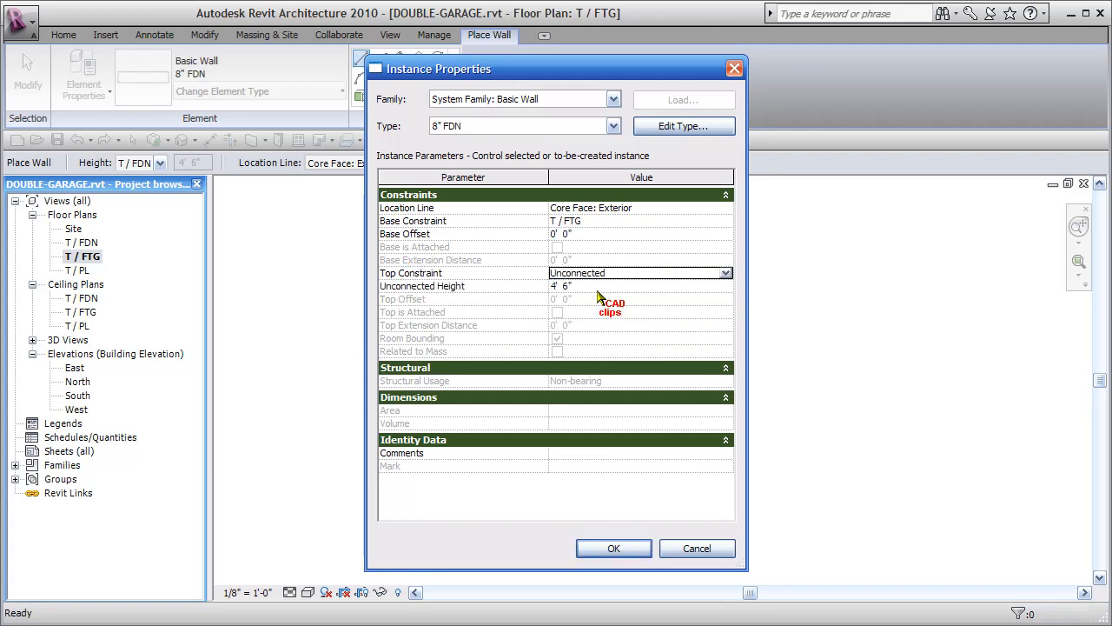
left_click(622, 290)
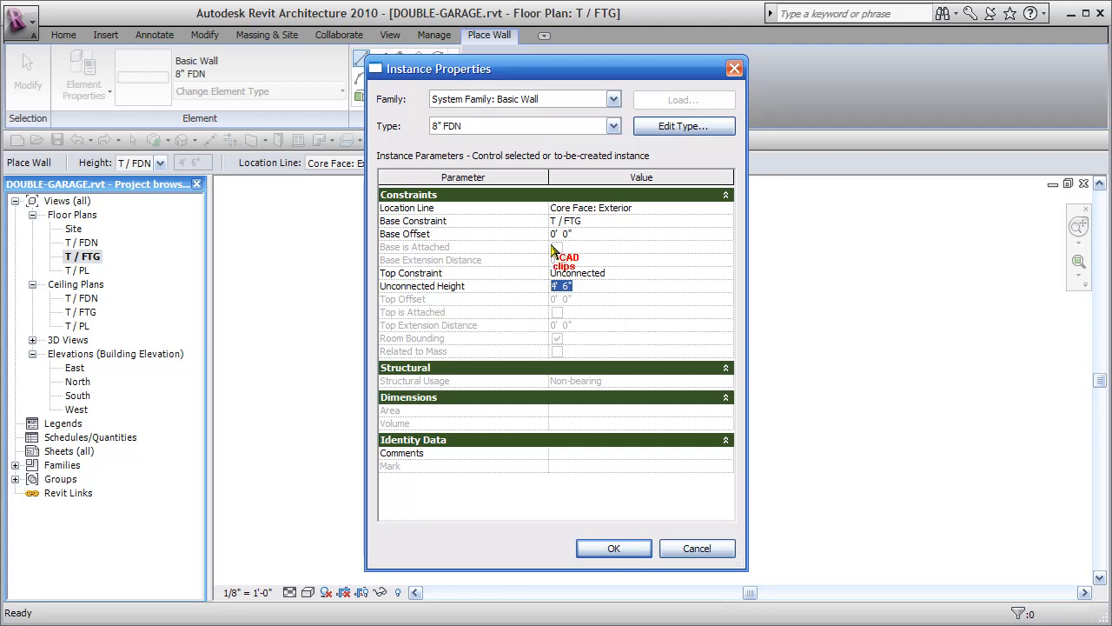
Set the wall's top constraint to Up to level: T / FDN
left_click(625, 273)
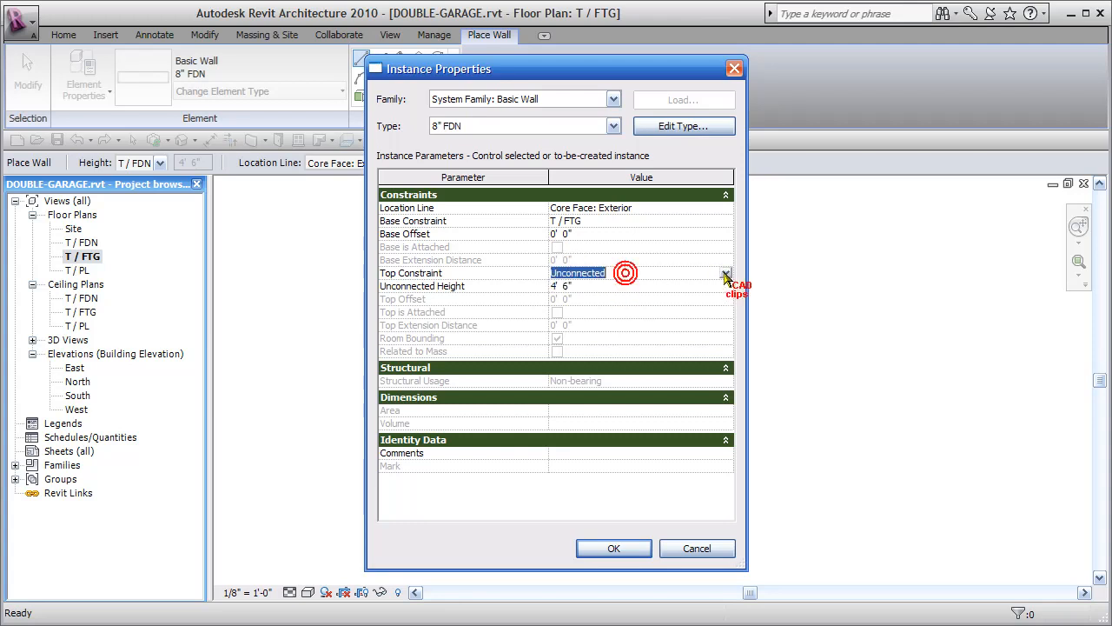
left_click(725, 273)
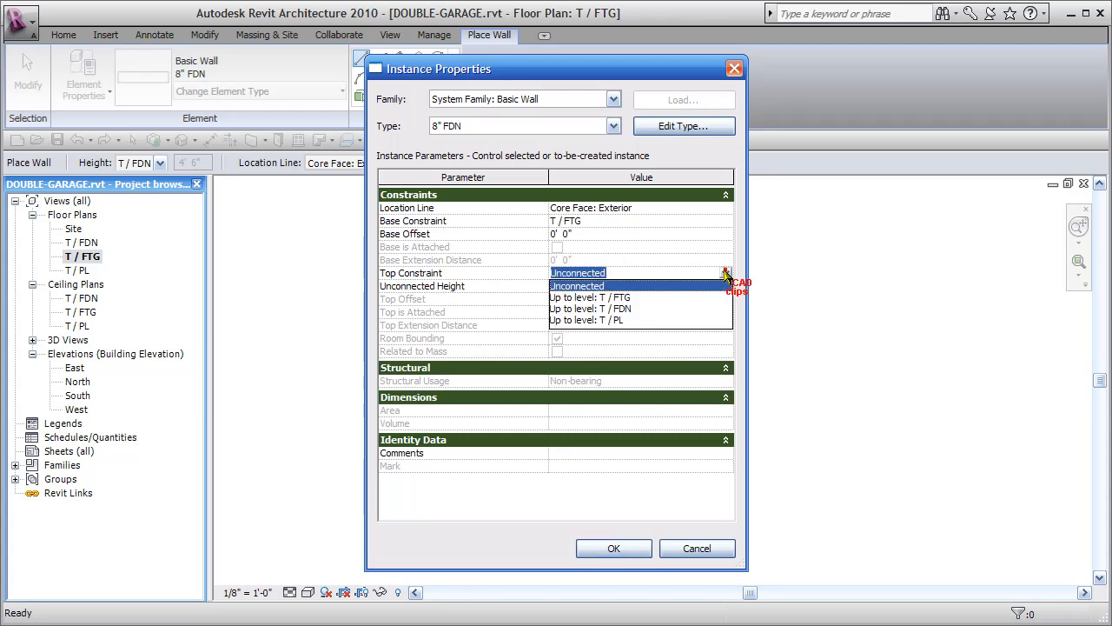
left_click(633, 309)
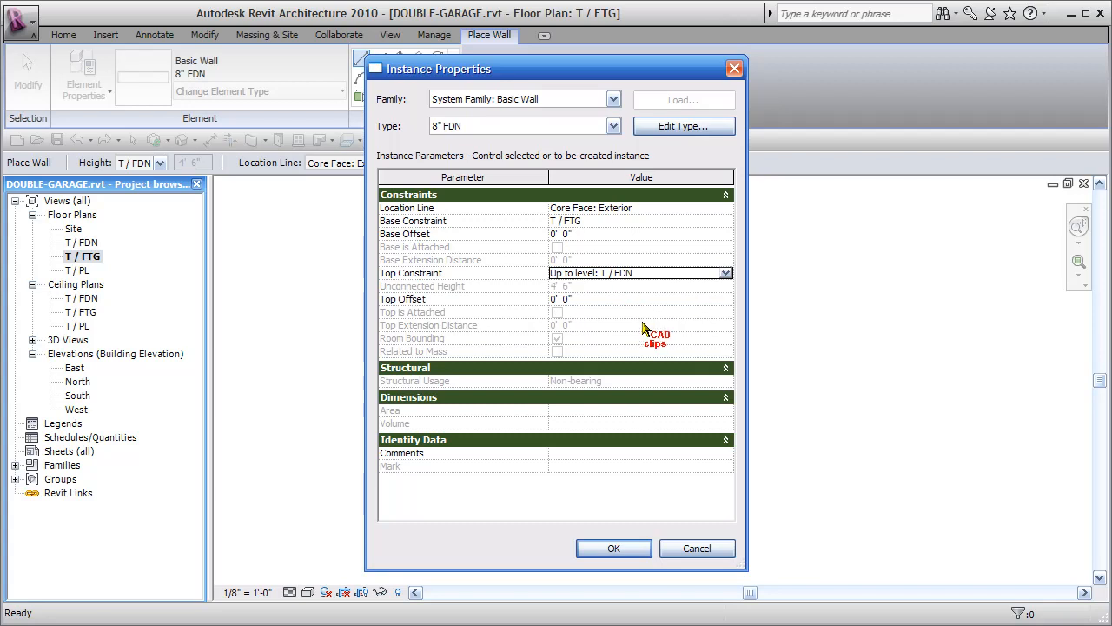
left_click(582, 221)
left_click(653, 273)
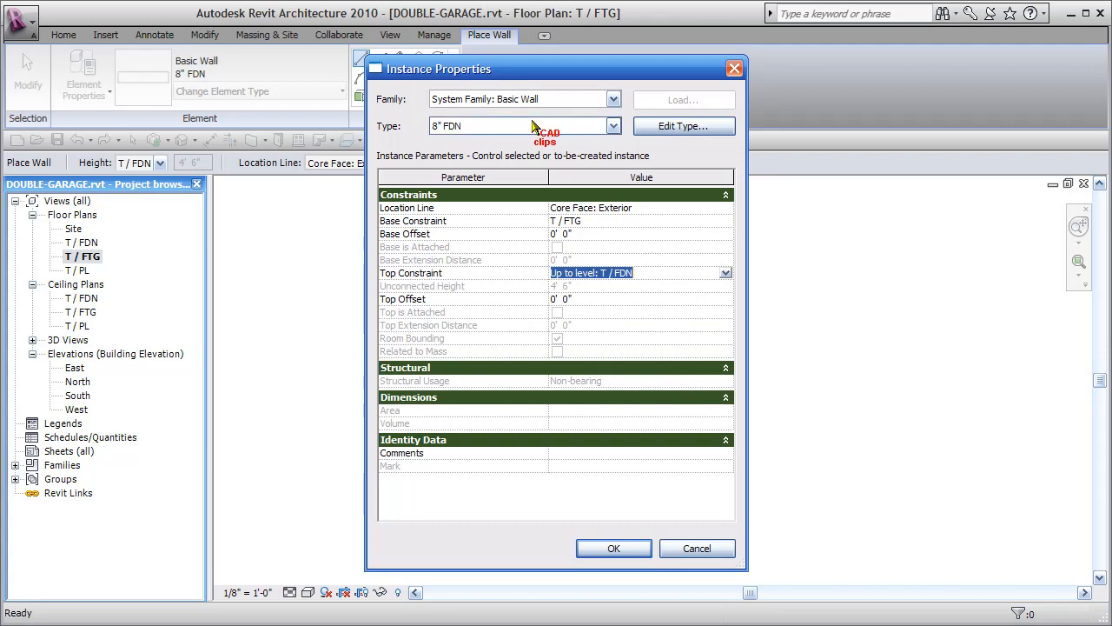
Set the wall's location line to Finish Face: Exterior and accept the instance properties
left_click(728, 210)
left_click(727, 207)
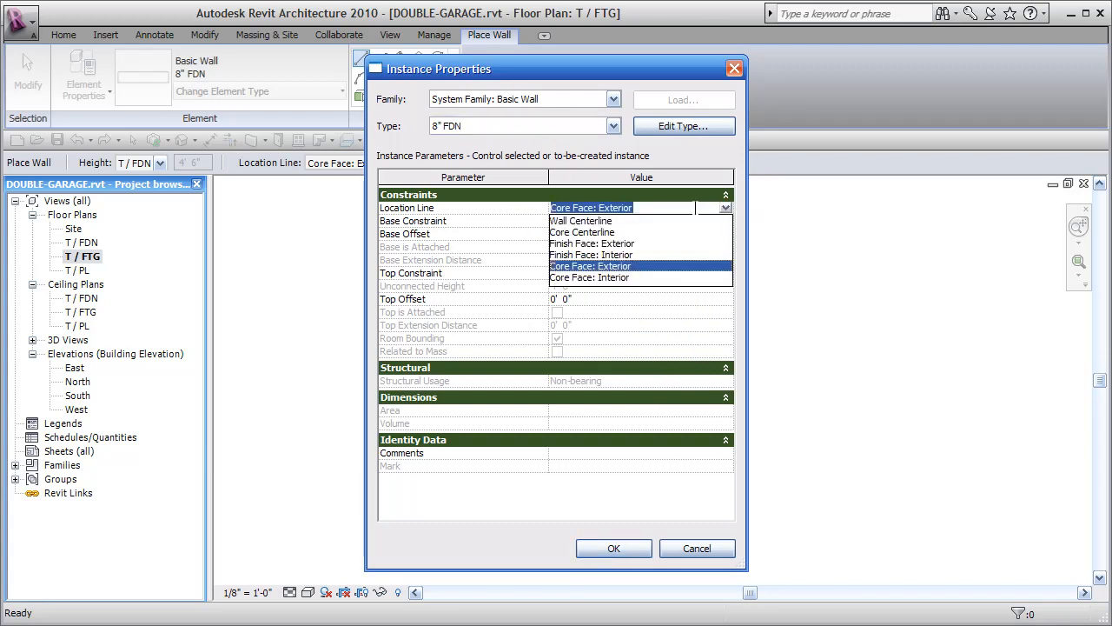
left_click(633, 245)
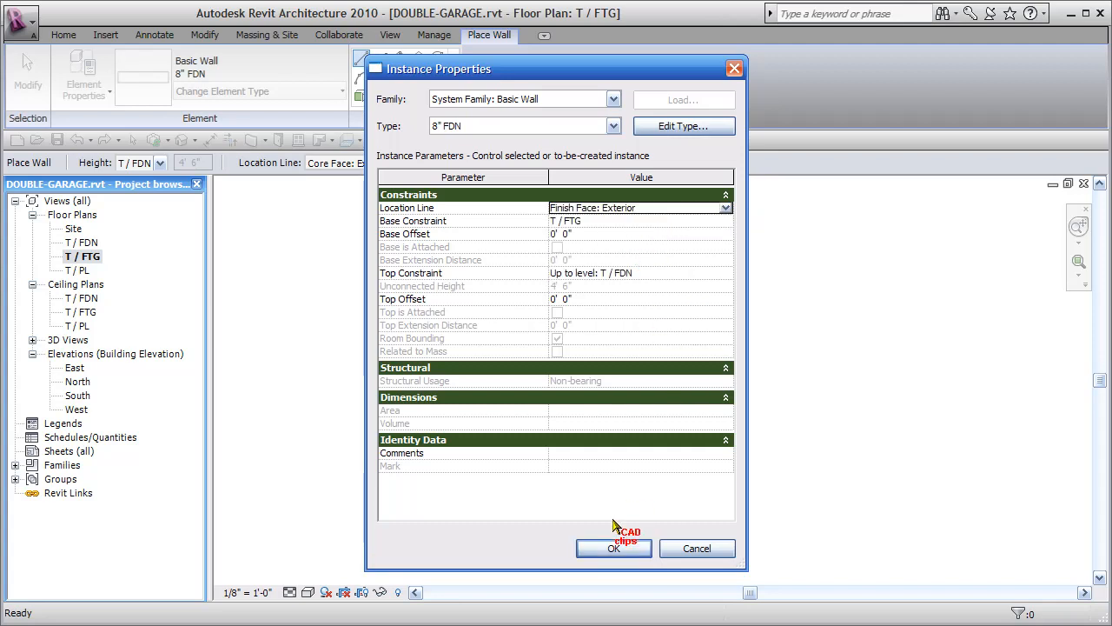
left_click(614, 548)
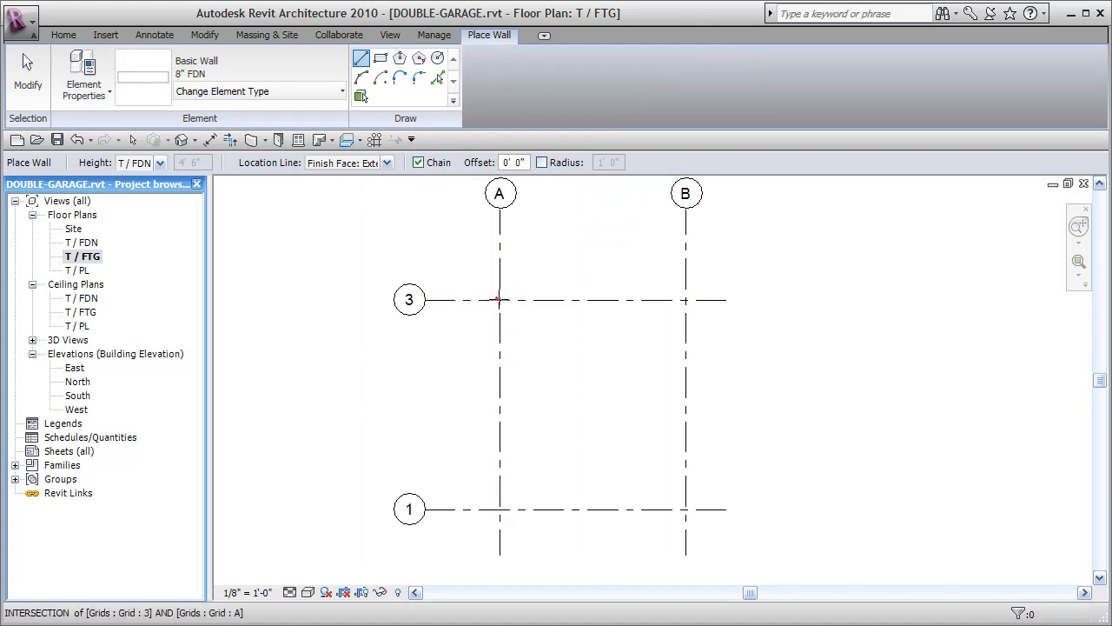
Draw a closed loop of four 8" FDN walls along grids 3, B, 1 and A, starting at intersection A-3, and end the Wall command
left_click(500, 300)
left_click(685, 300)
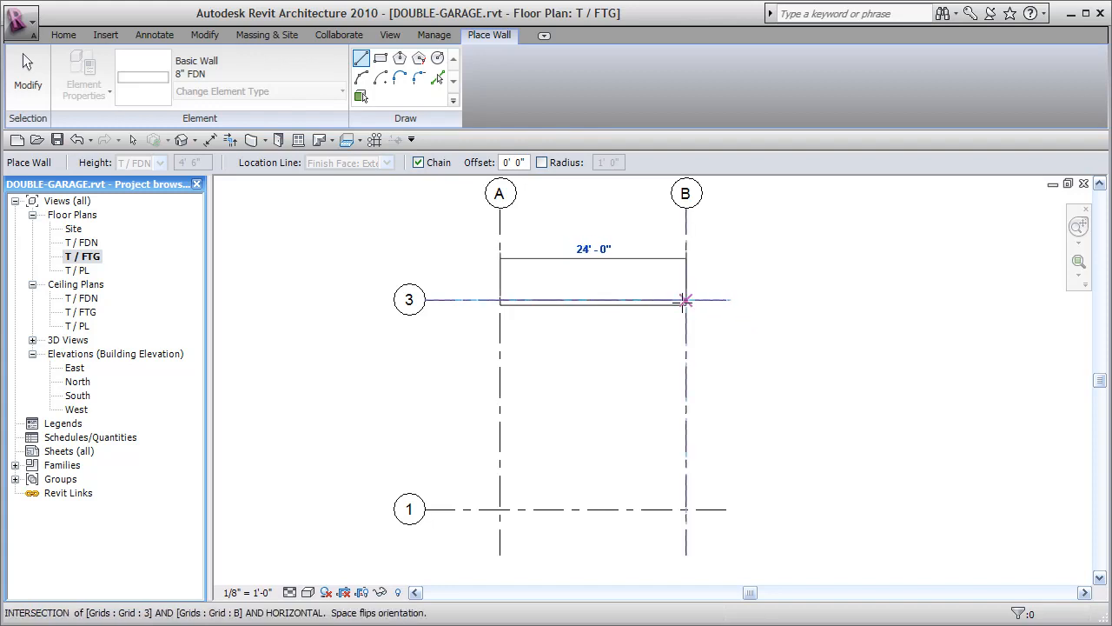
left_click(685, 300)
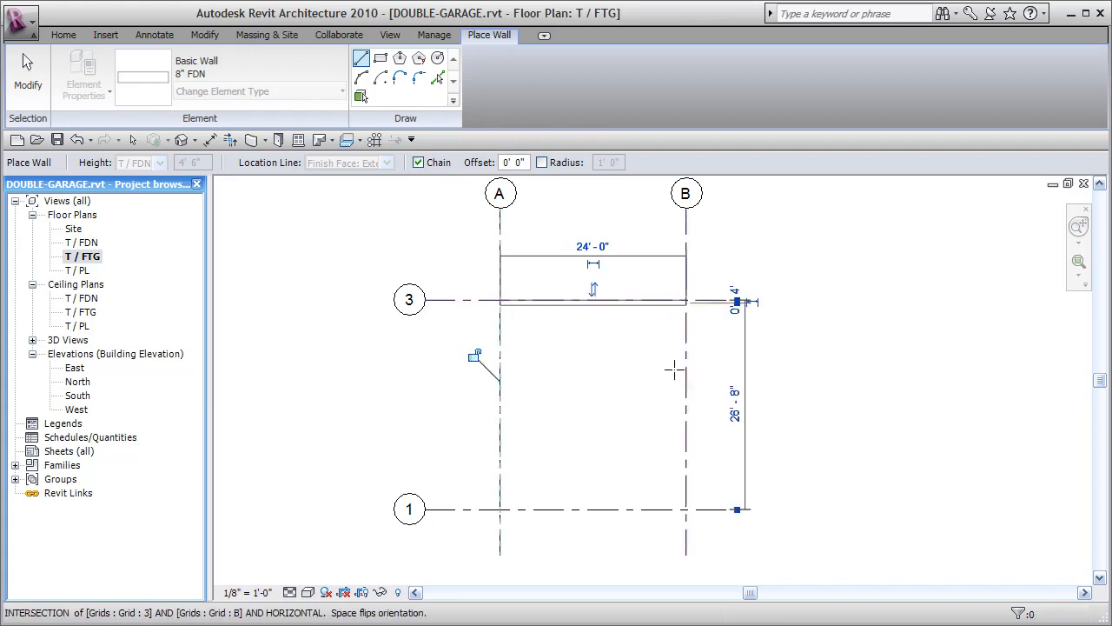
left_click(685, 509)
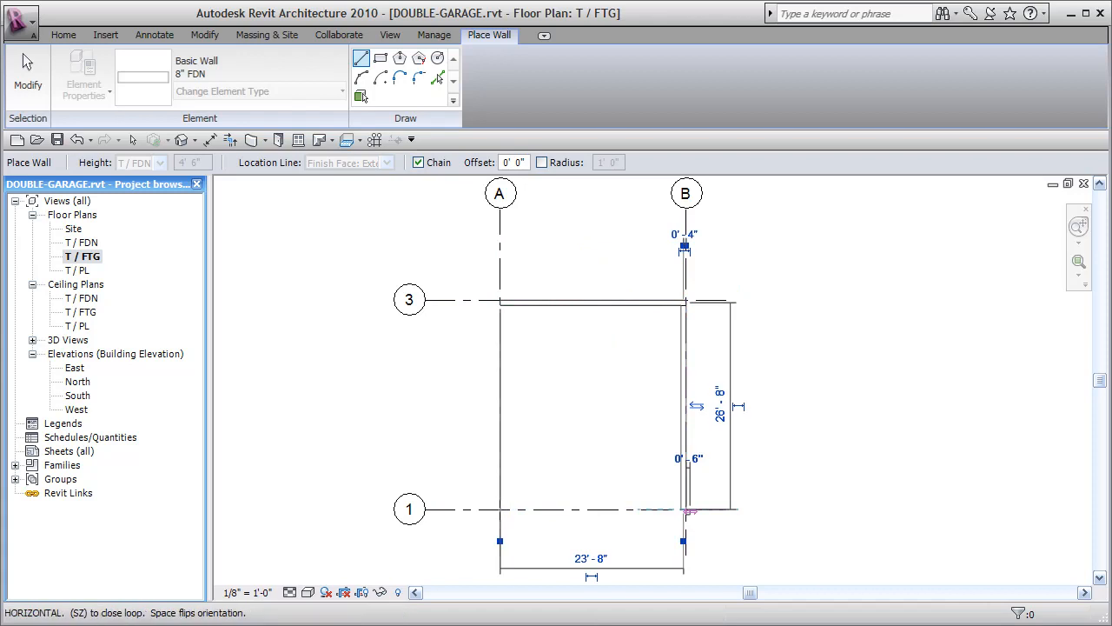
left_click(503, 352)
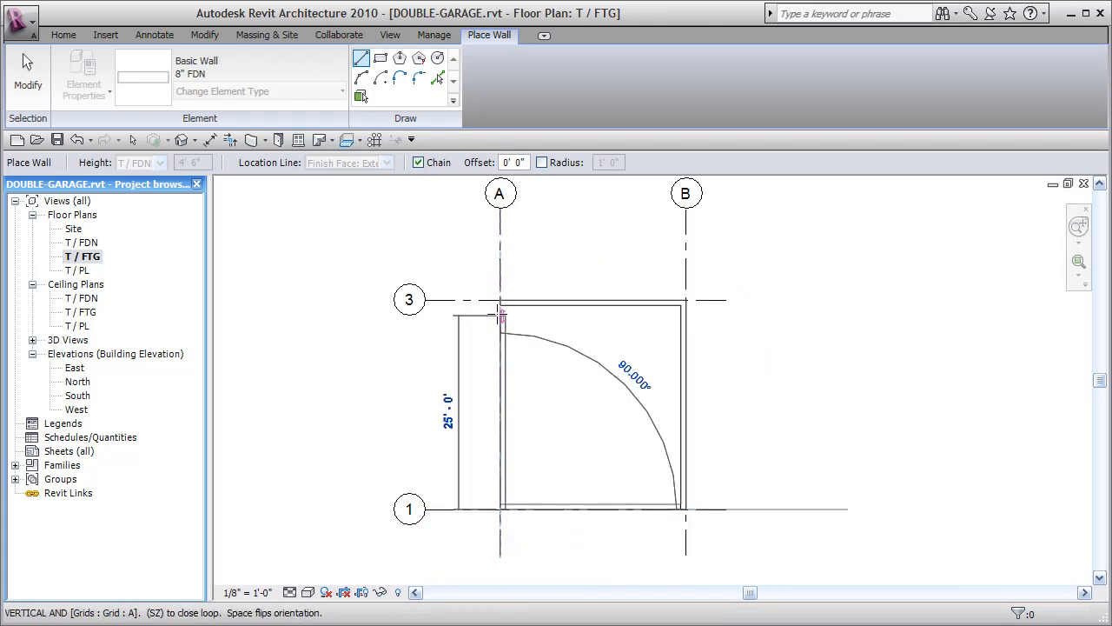
left_click(499, 300)
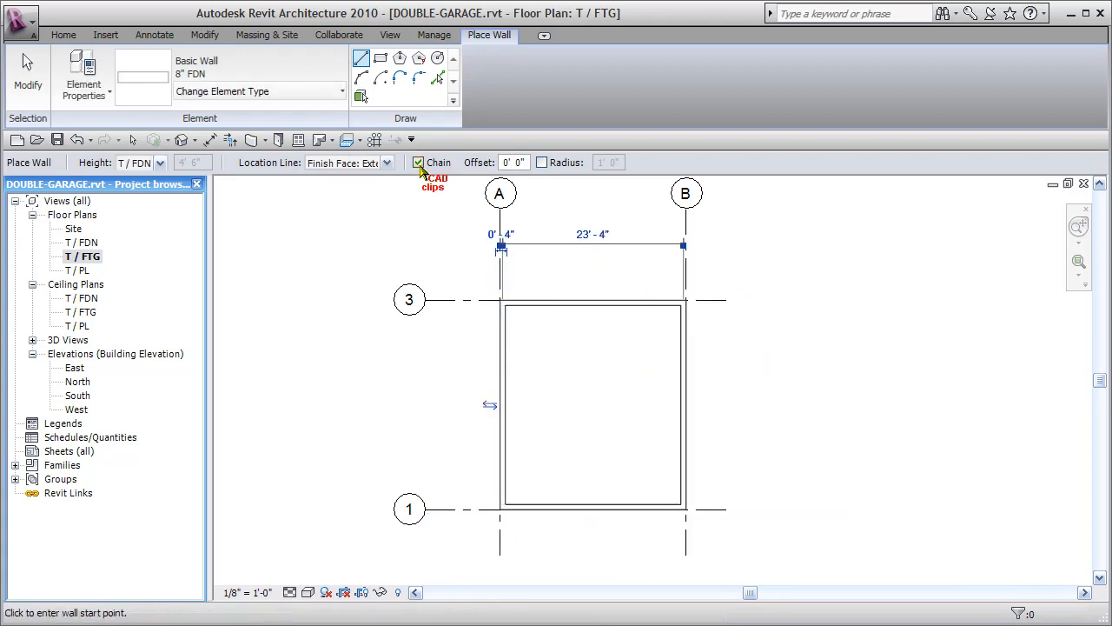
key("Escape")
key("Escape")
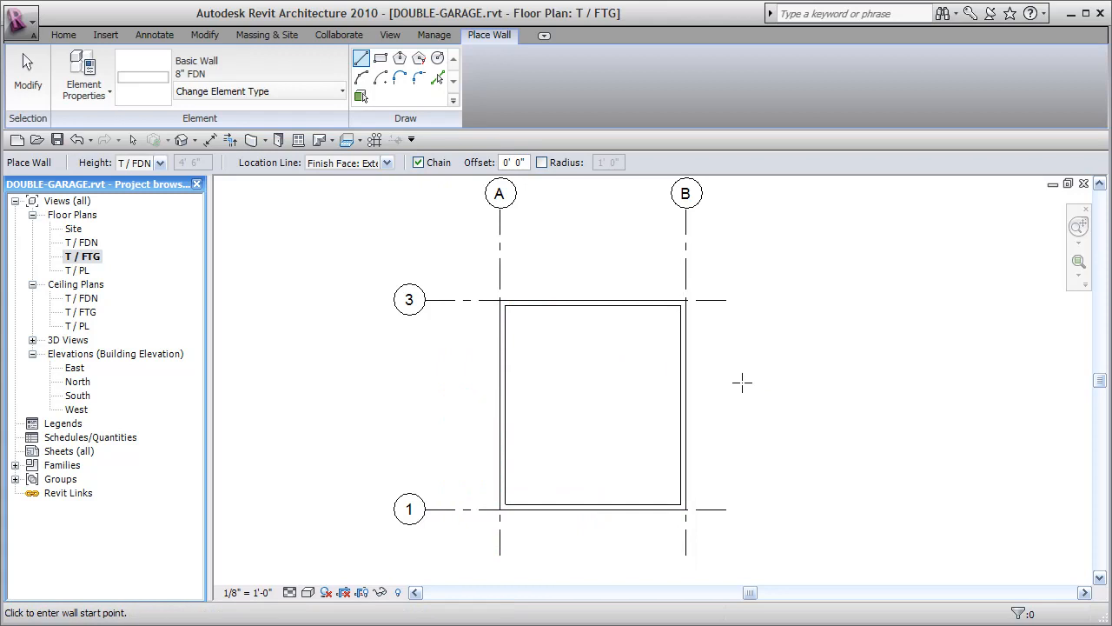
Switch the T / FTG plan view to a shaded model graphics style for the corner at grids B and 1
scroll(691, 530, "up", 6)
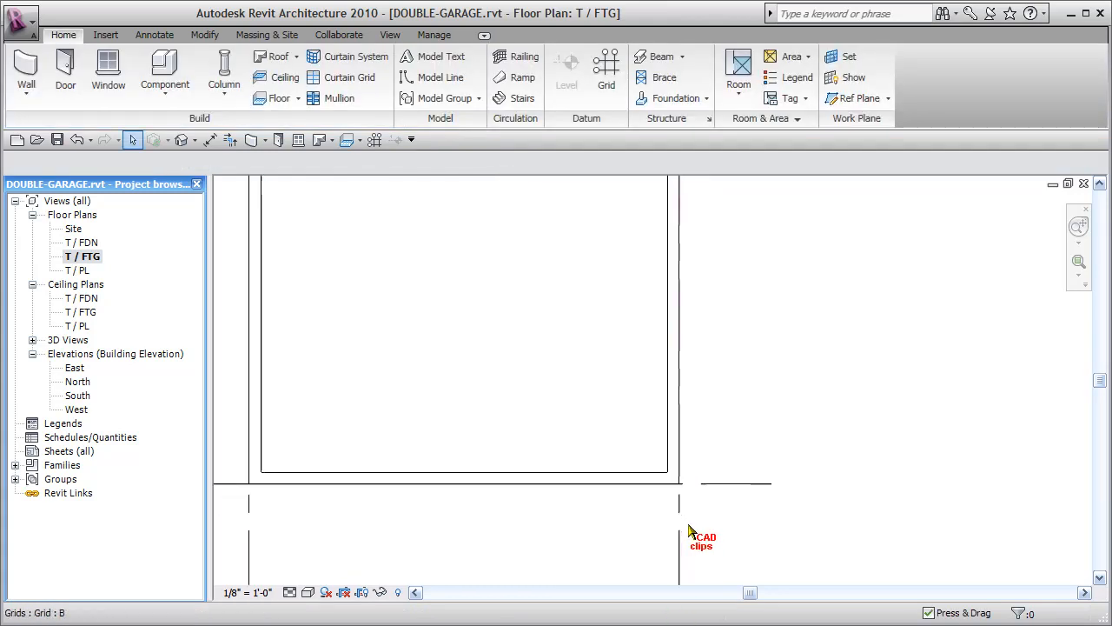
left_click(307, 594)
left_click(350, 575)
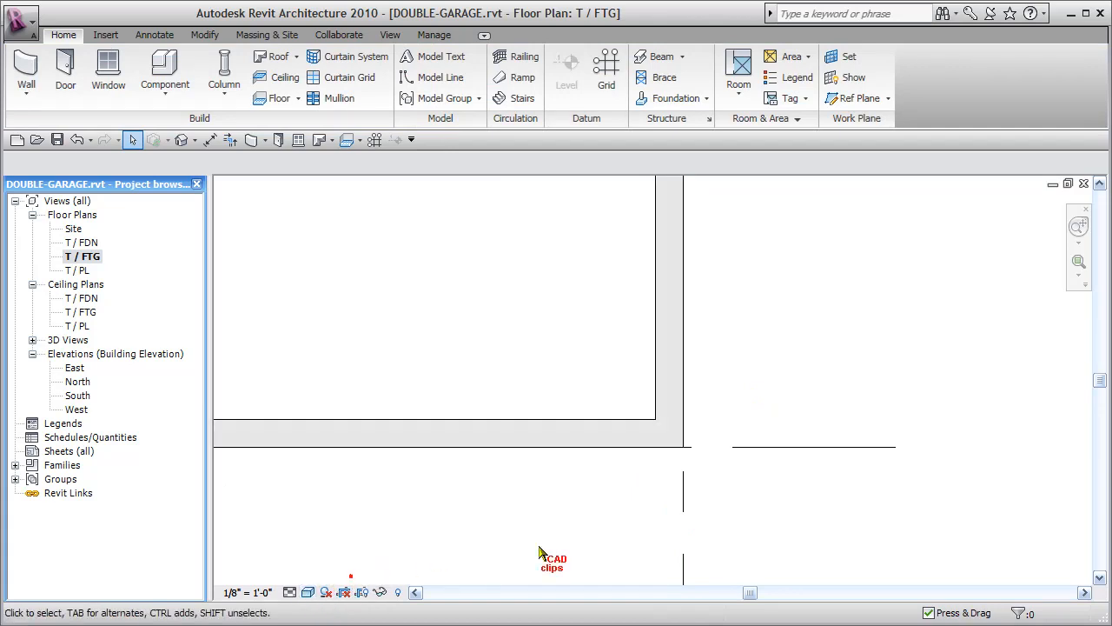
Set the detail level of the T / FTG floor plan to Fine
left_click(290, 592)
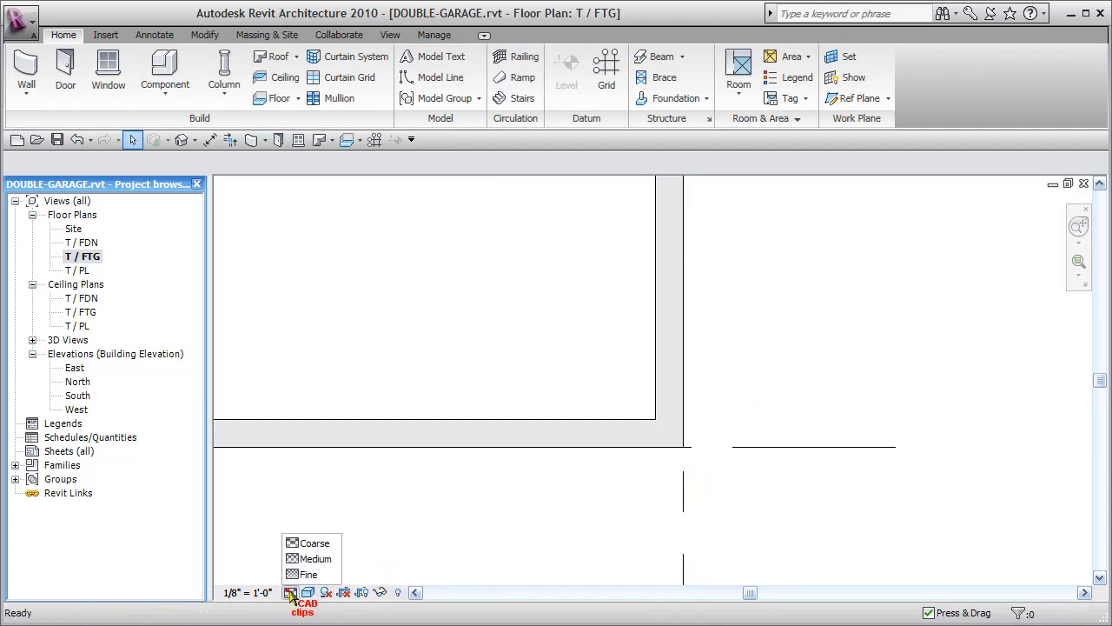
left_click(308, 574)
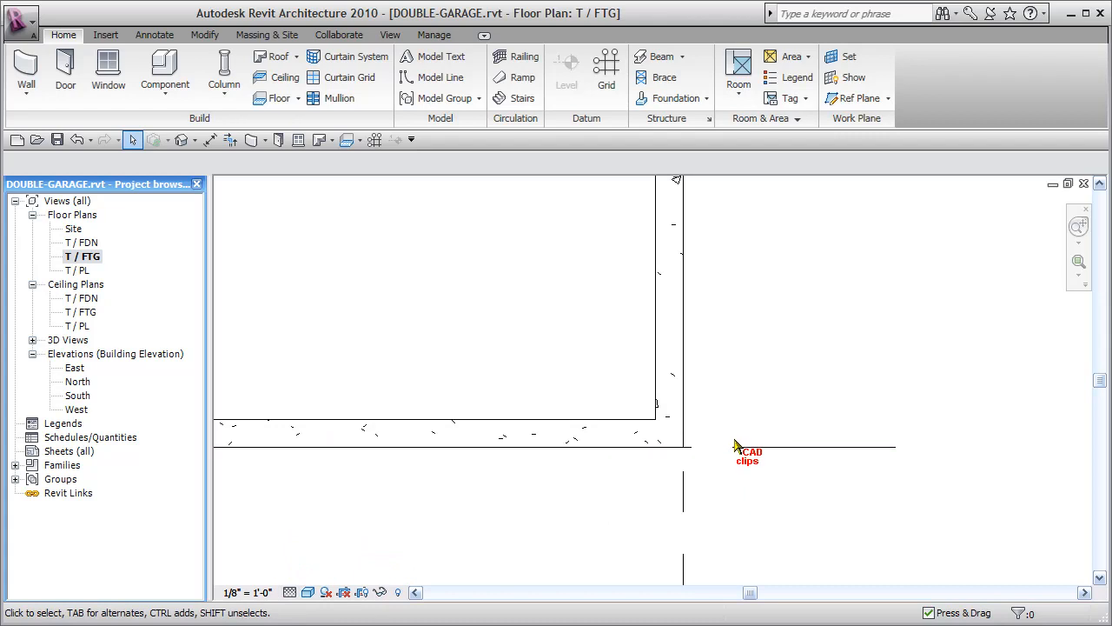
scroll(738, 447, "down", 5)
middle_click_drag(743, 451, 768, 486)
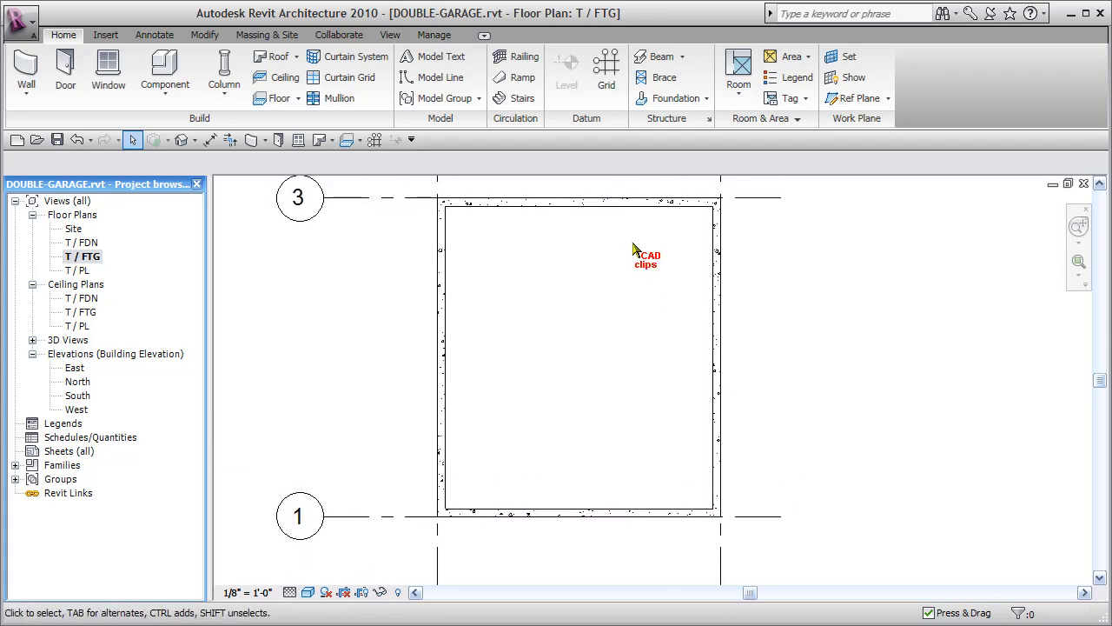
Open the default 3D view and examine the garage's foundation walls and the roof overhang at the gable end
left_click(182, 140)
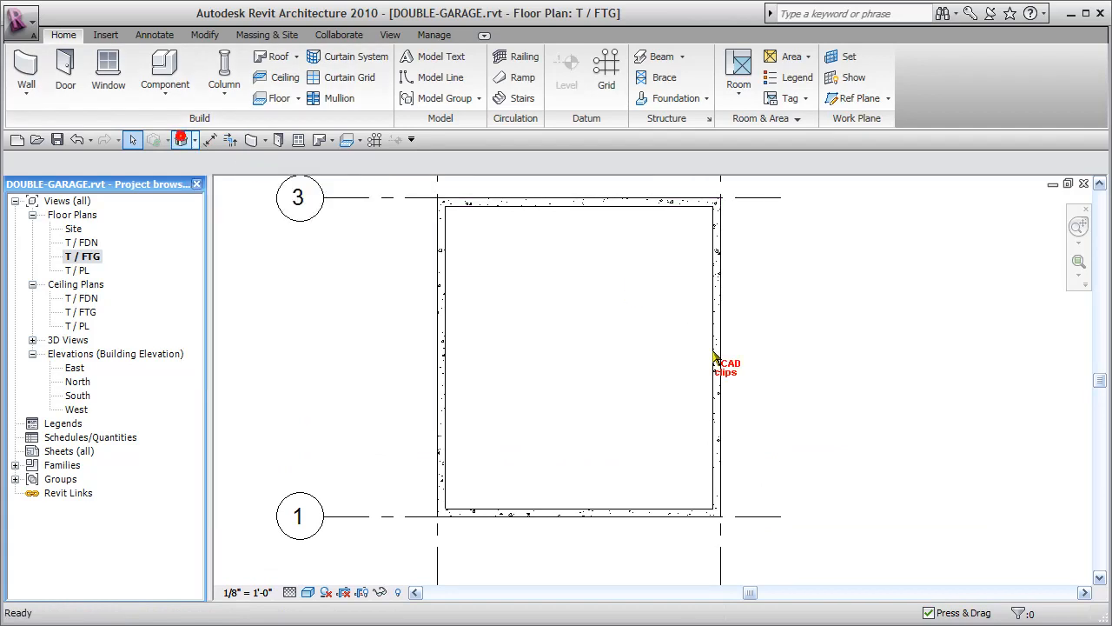
mouse_move(886, 487)
middle_mouse_down("shift")
mouse_move(876, 489)
mouse_move(901, 488)
mouse_move(906, 474)
mouse_move(891, 479)
middle_mouse_up("shift")
middle_click_drag(870, 538, 849, 511, "shift")
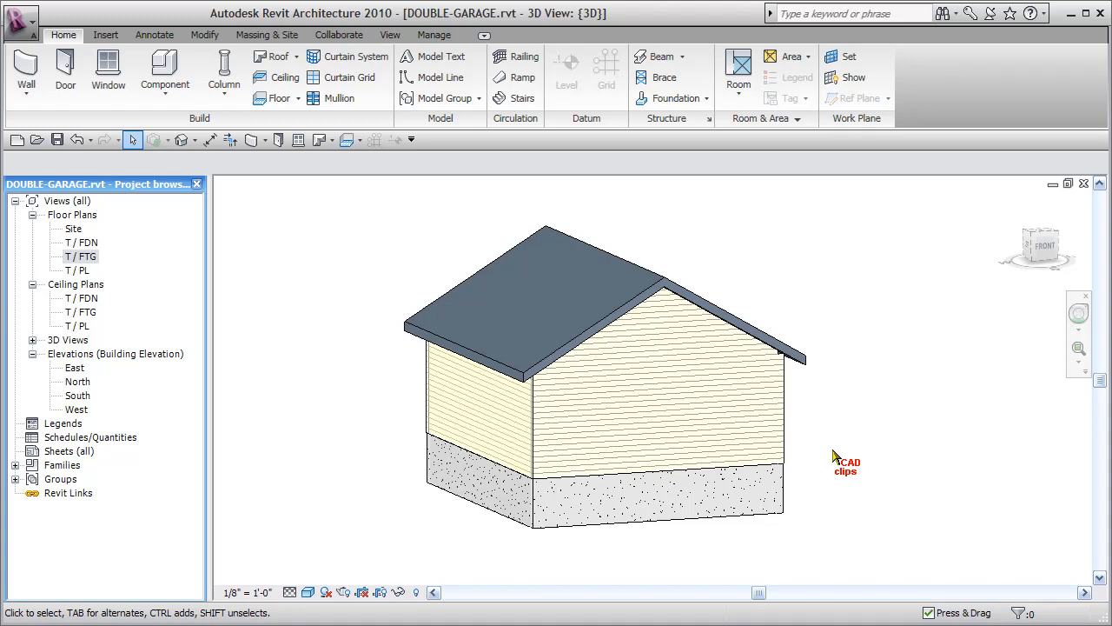
scroll(812, 375, "up", 5)
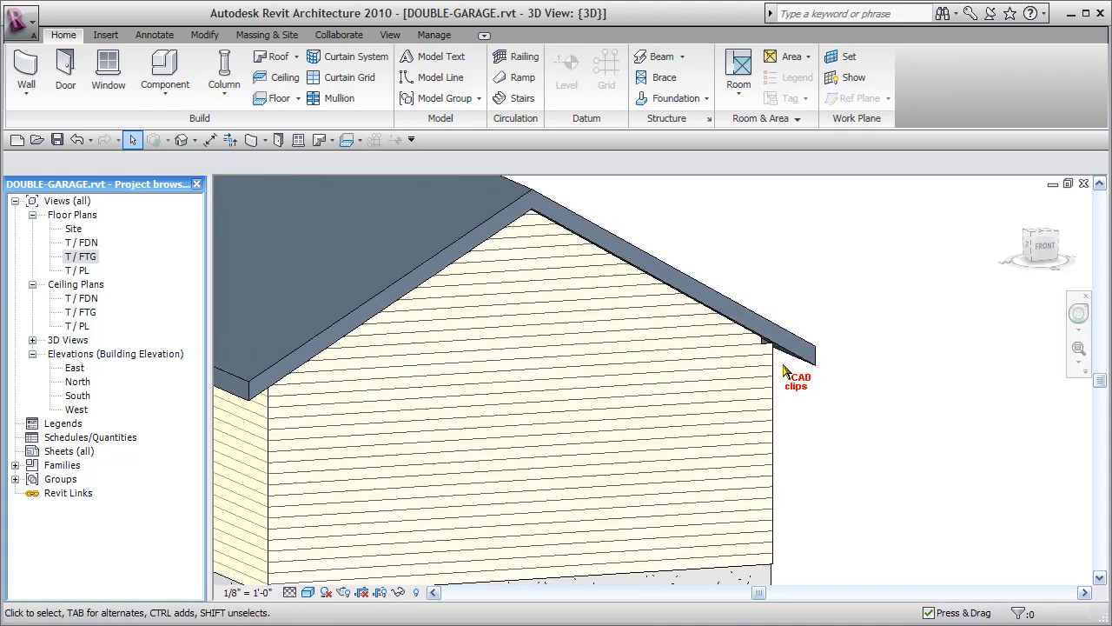
scroll(832, 355, "down", 8)
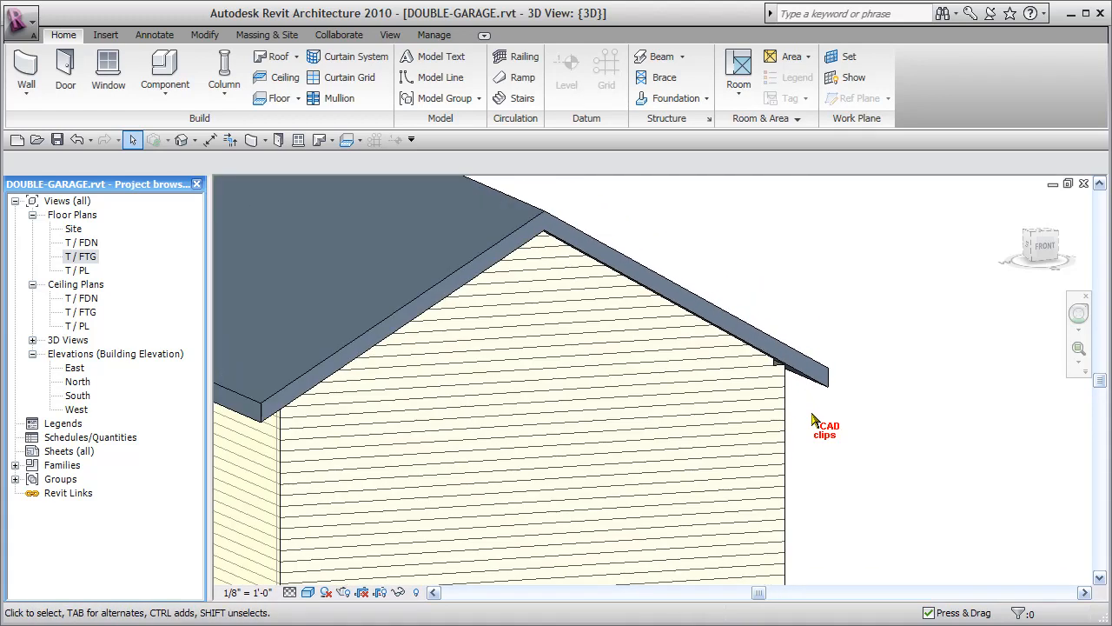
middle_click_drag(855, 452, 837, 432)
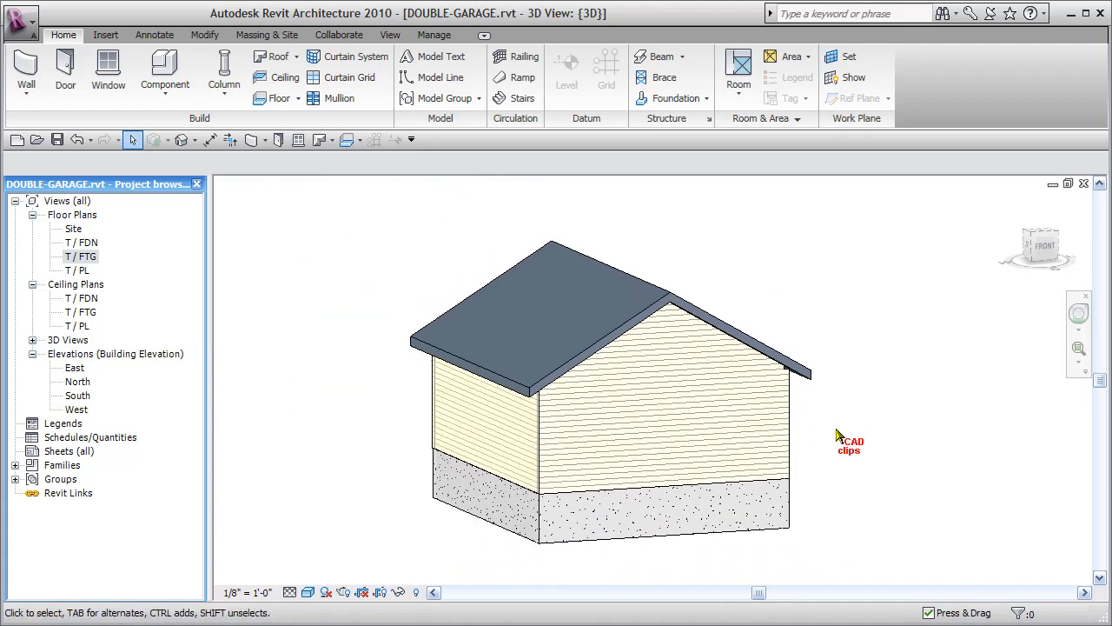